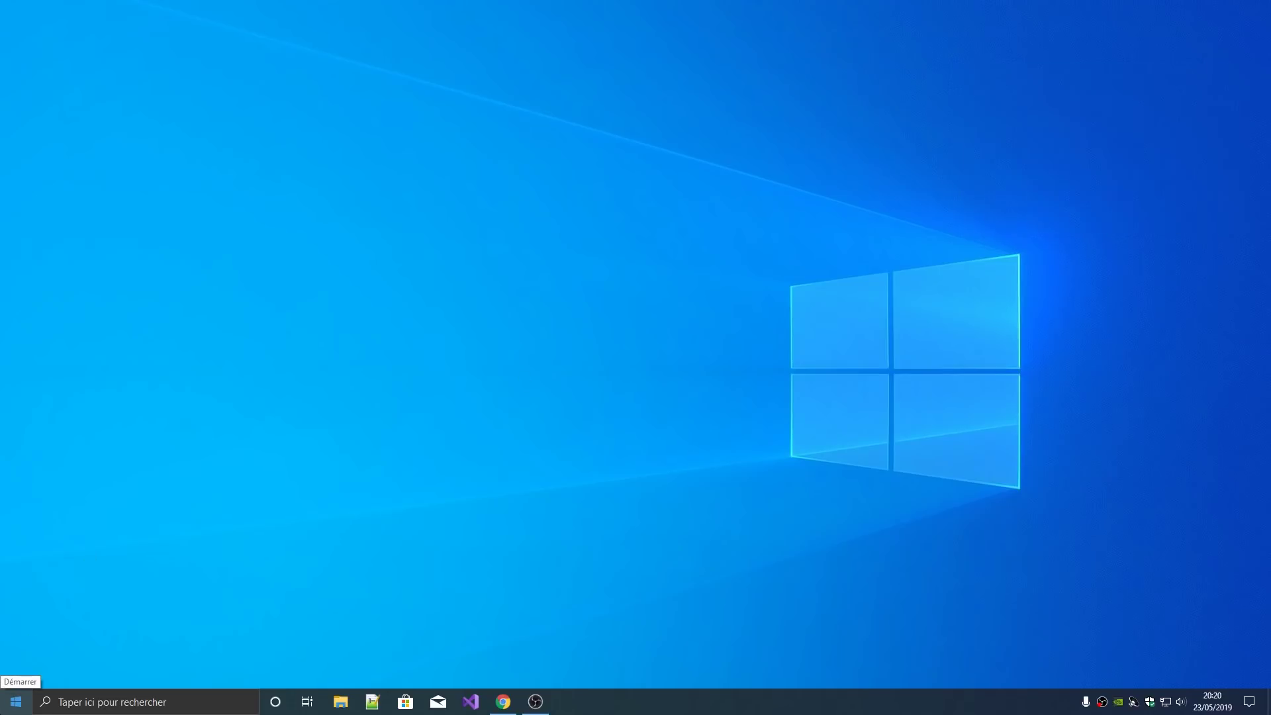
- Set the Windows colour mode to Clair in the Personnalisation settings and minimise the settings window
left_click(13, 702)
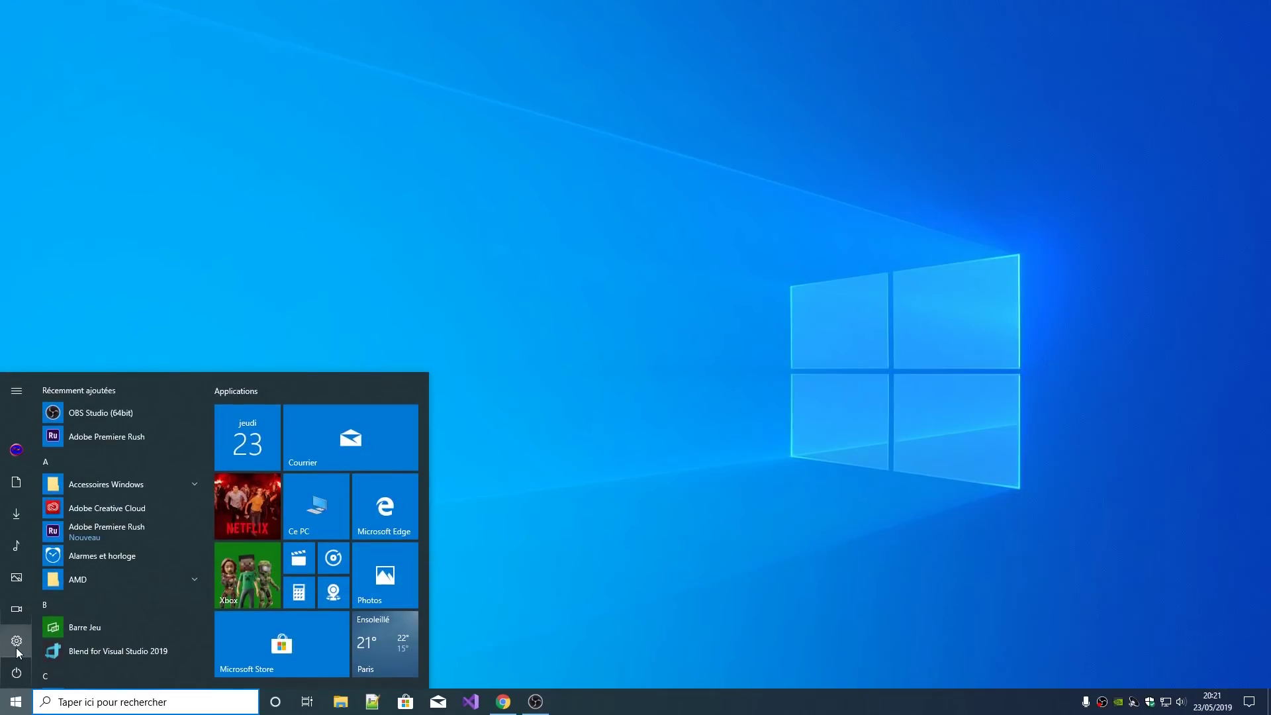
left_click(17, 640)
left_click(994, 178)
left_click(149, 189)
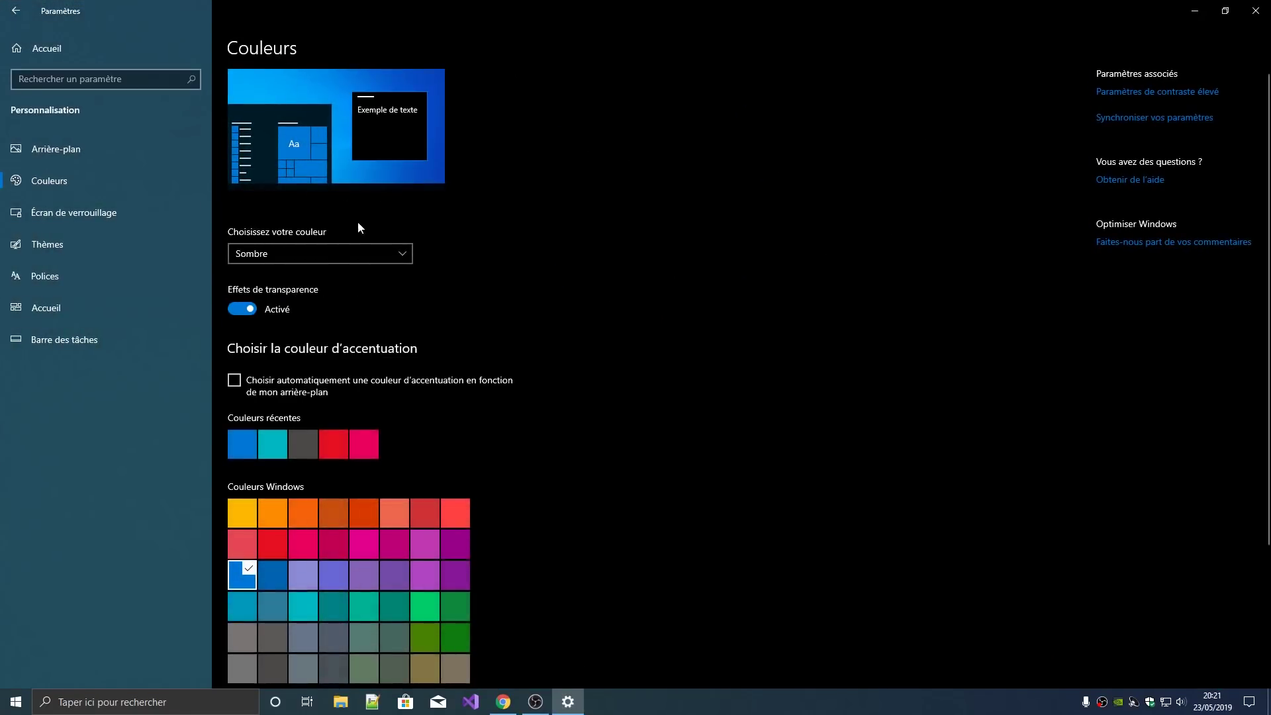
left_click(301, 251)
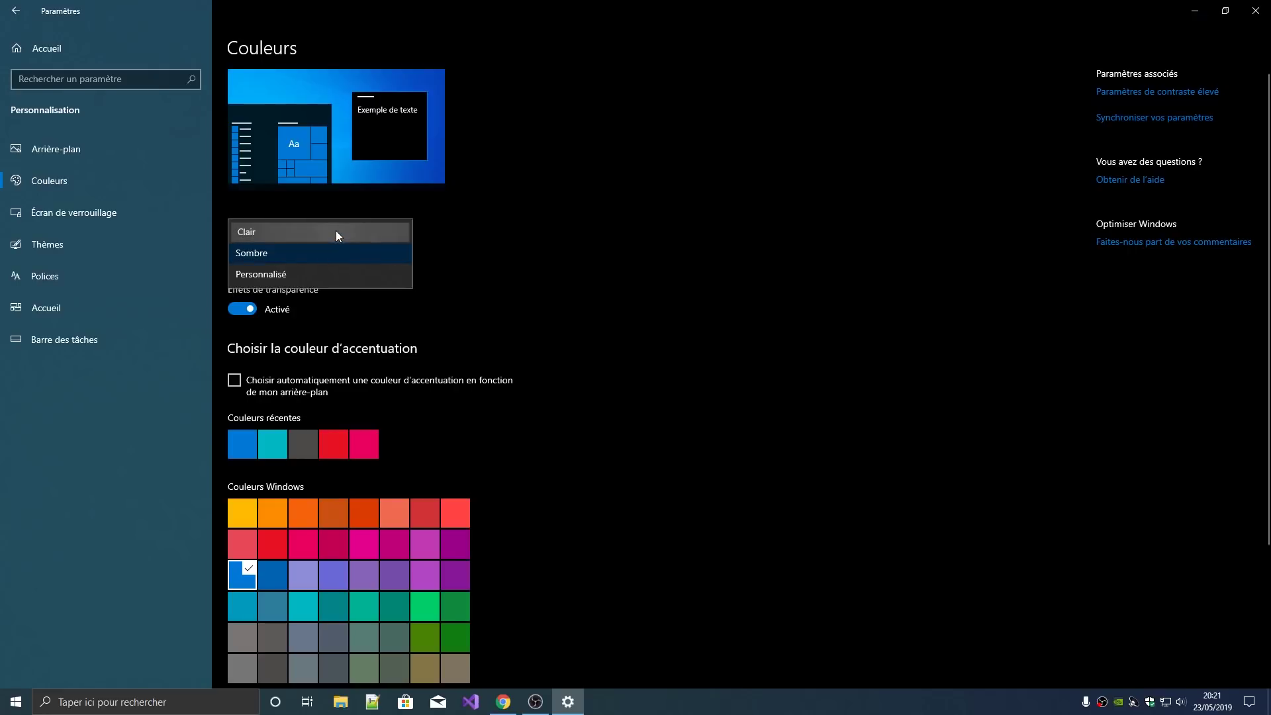
left_click(335, 230)
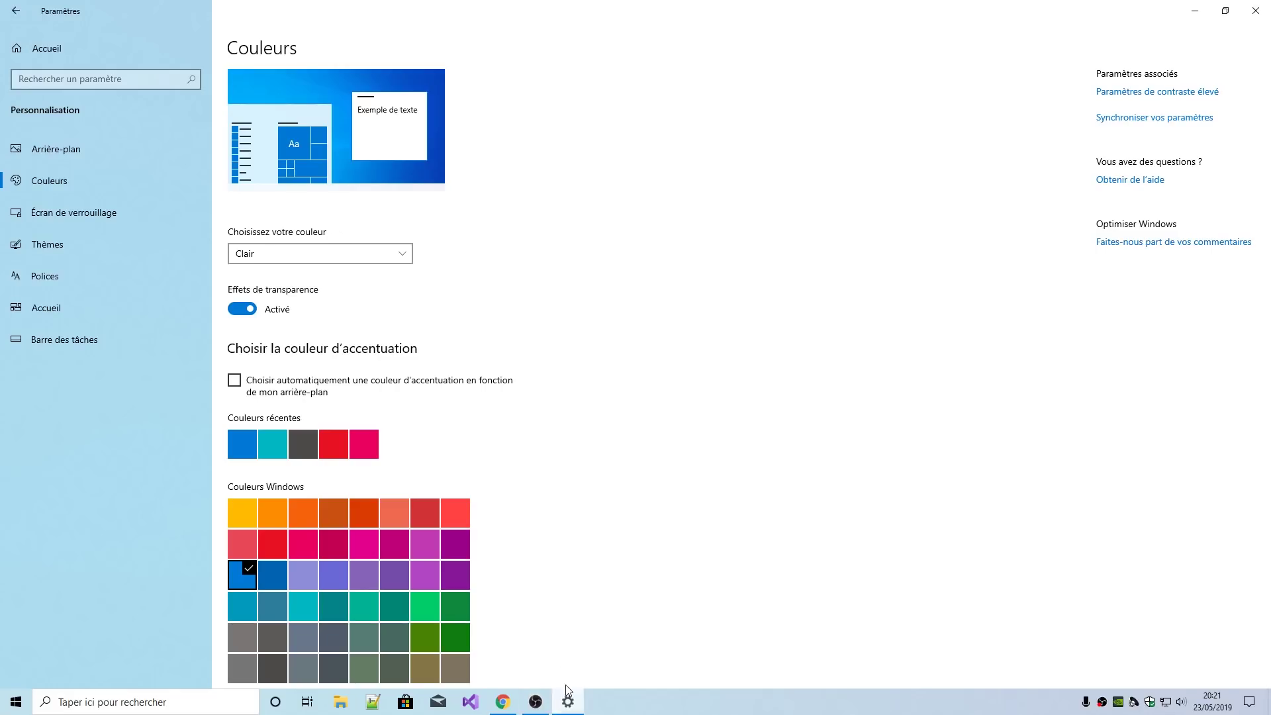
left_click(567, 700)
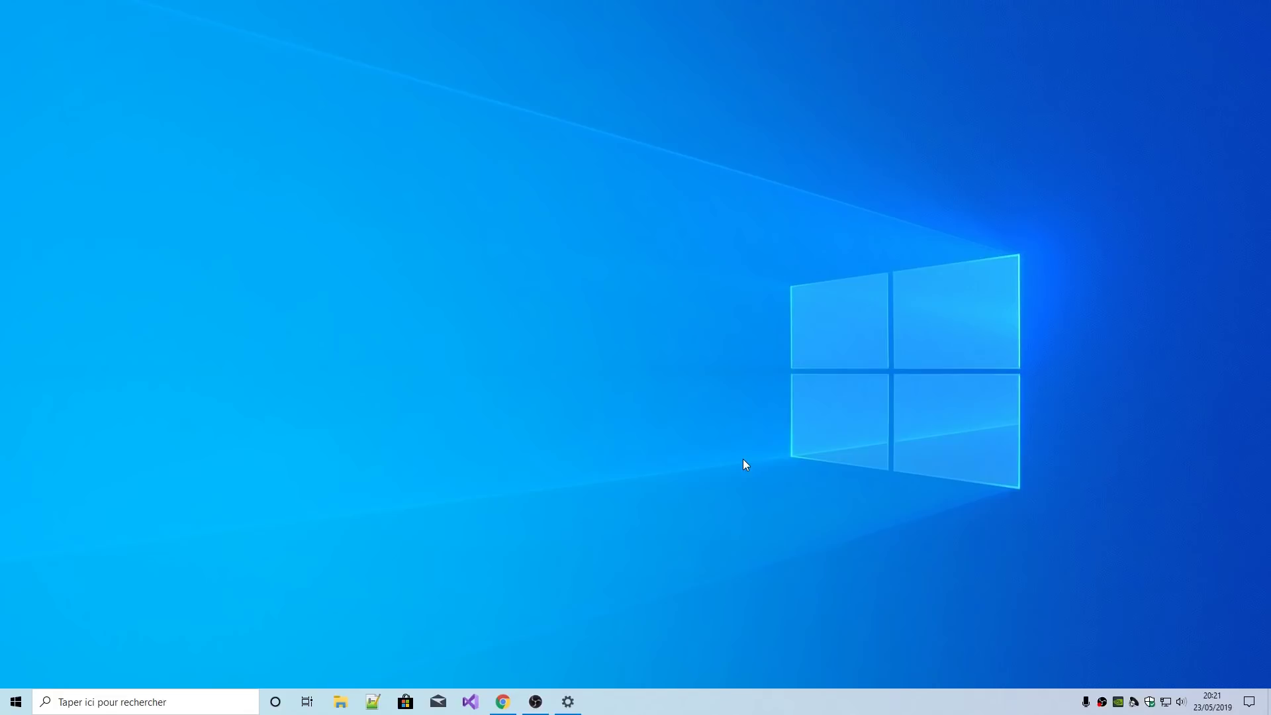
- Browse the Start menu's app list and check the context options of built-in apps such as Calculatrice and Capture d'écran et croquis
left_click(16, 701)
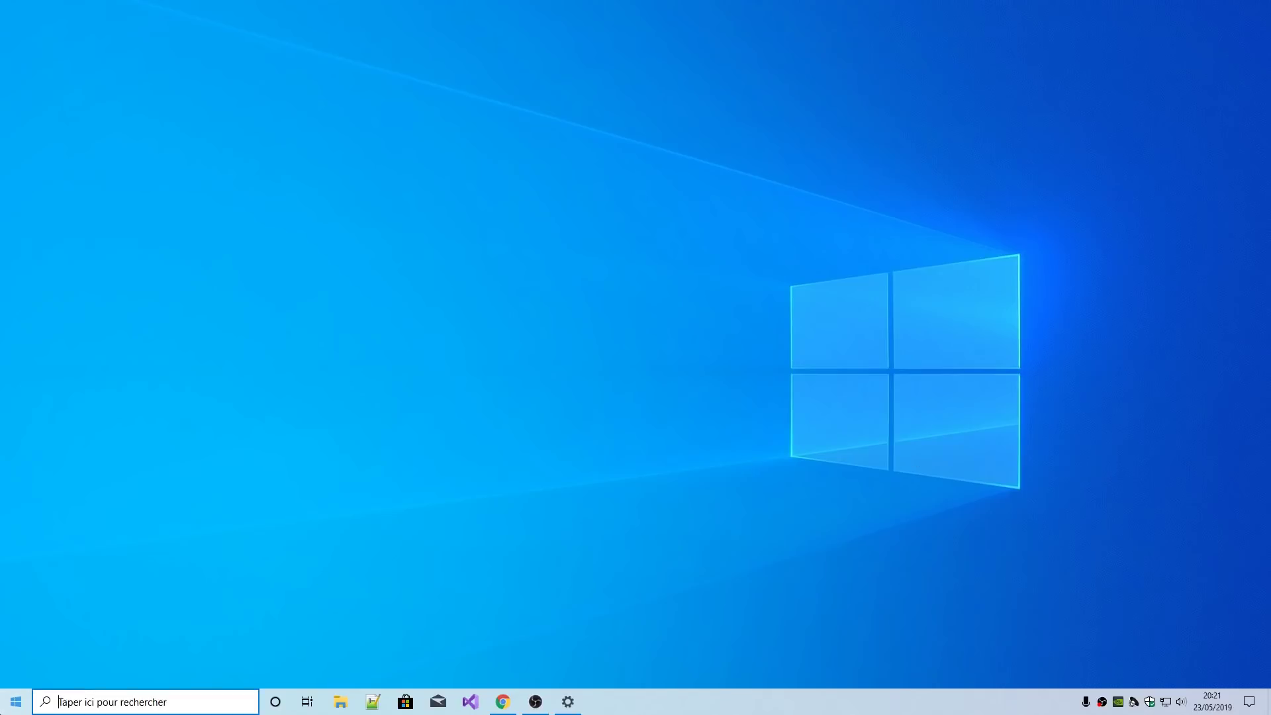
scroll(114, 503, "down", 5)
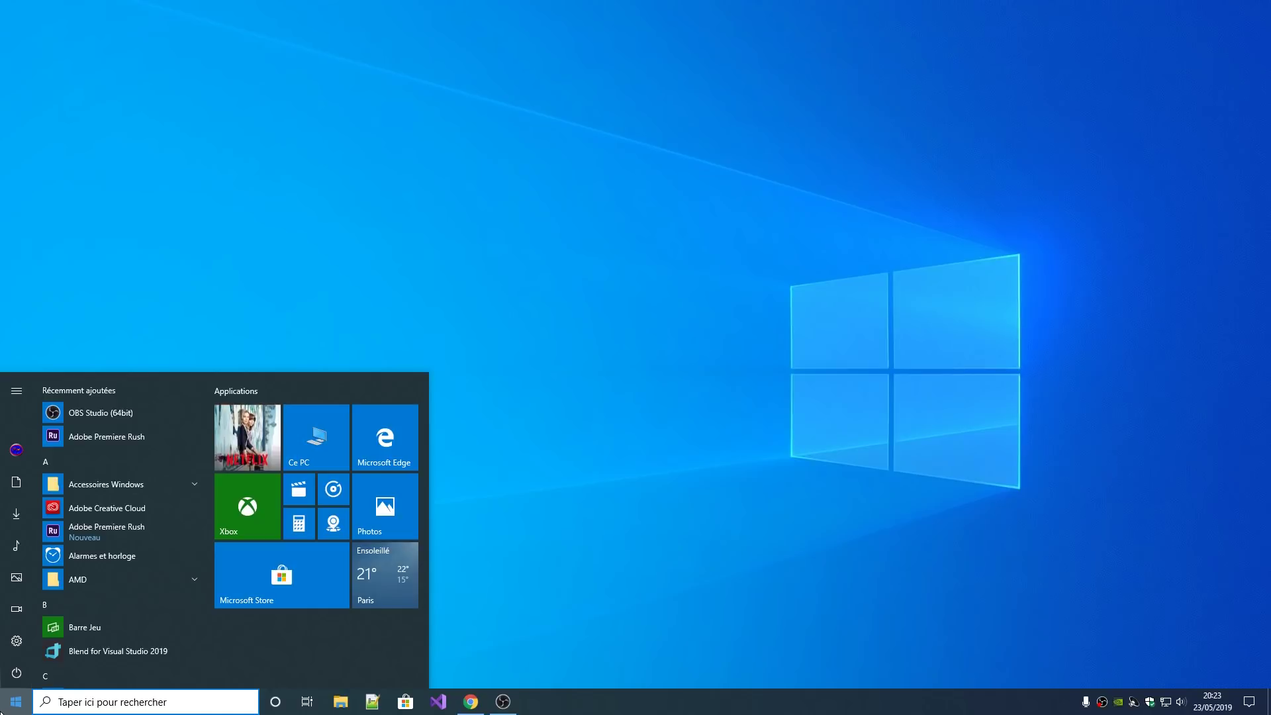
scroll(127, 602, "down", 5)
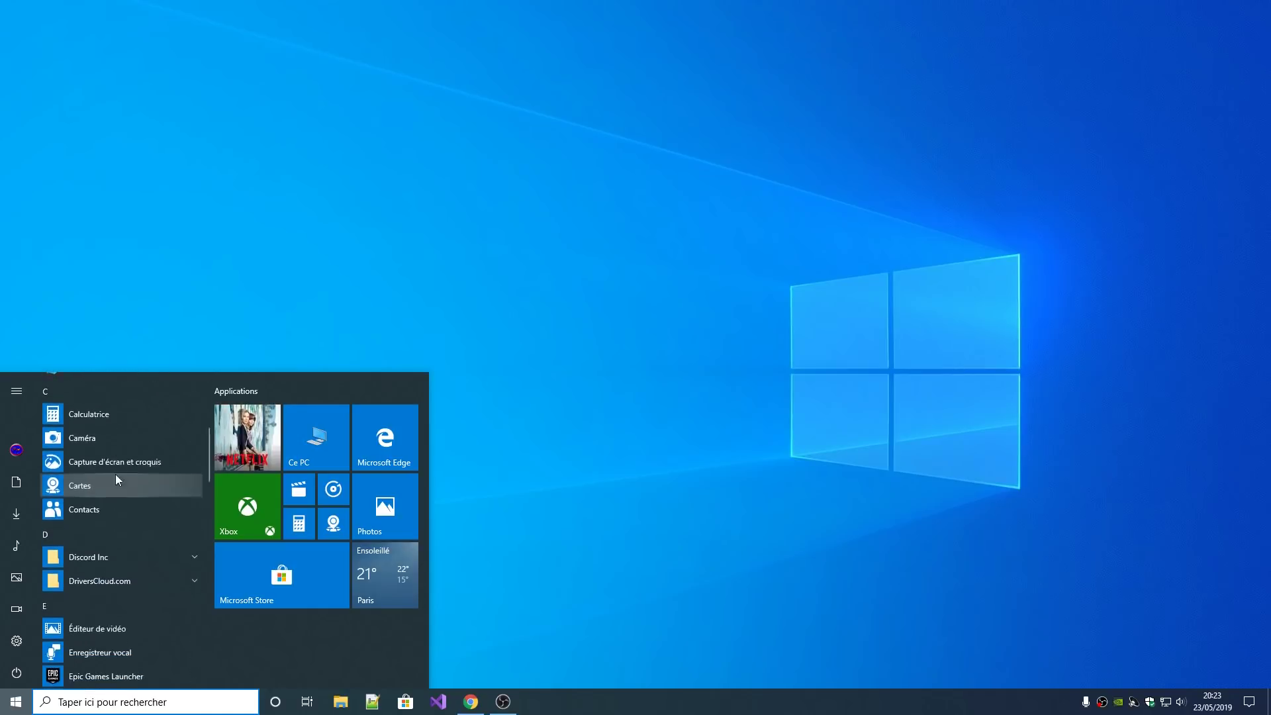
right_click(102, 417)
left_click(94, 478)
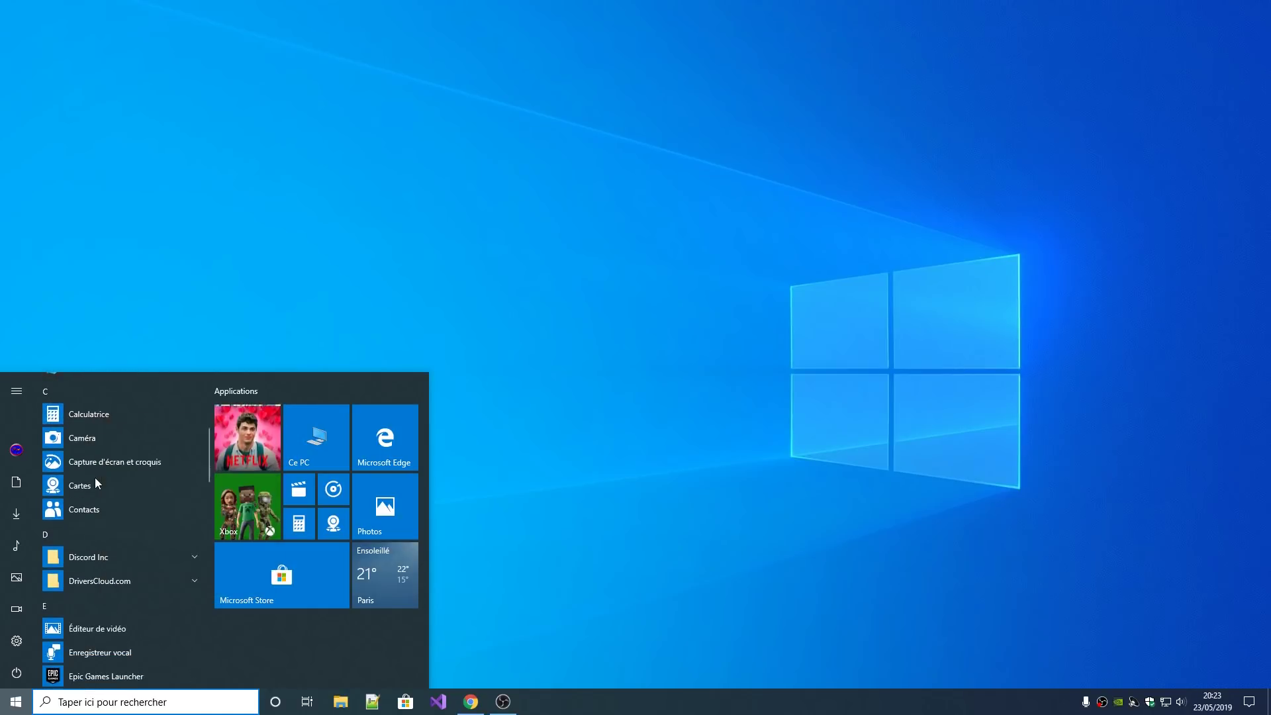
right_click(117, 467)
scroll(105, 570, "down", 2)
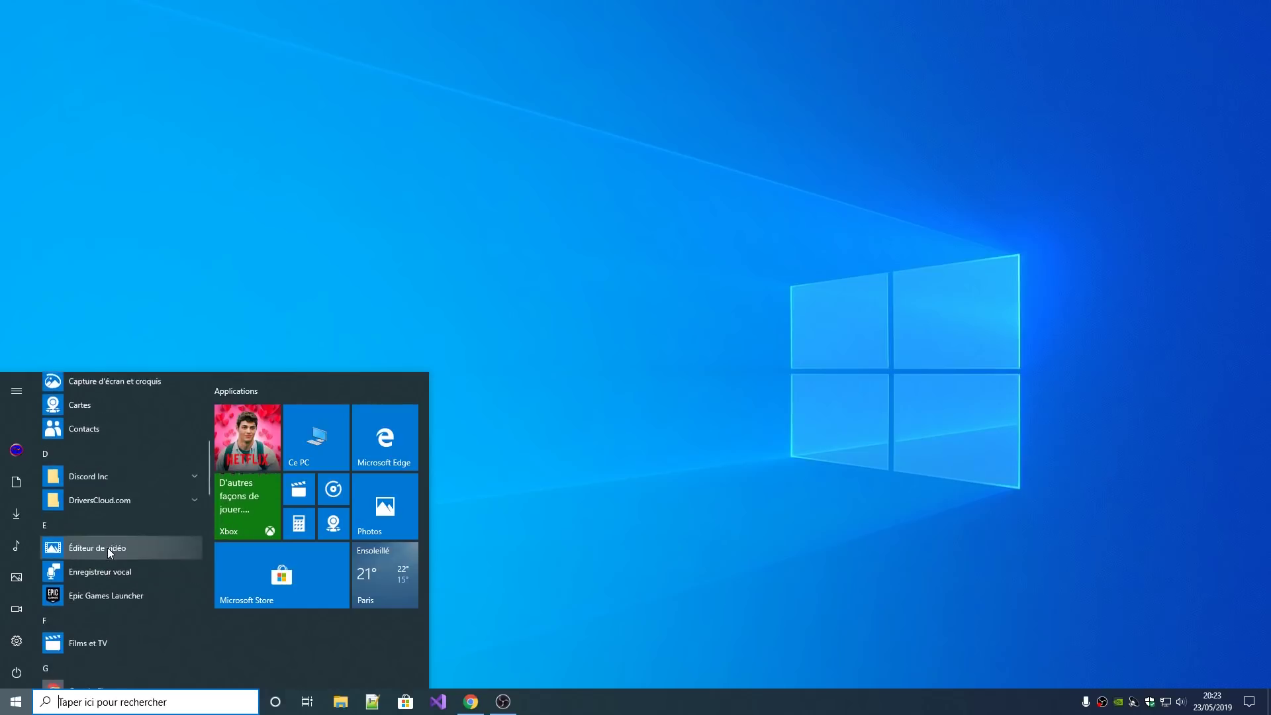
scroll(94, 557, "down", 2)
right_click(90, 433)
left_click(106, 538)
scroll(107, 544, "down", 1)
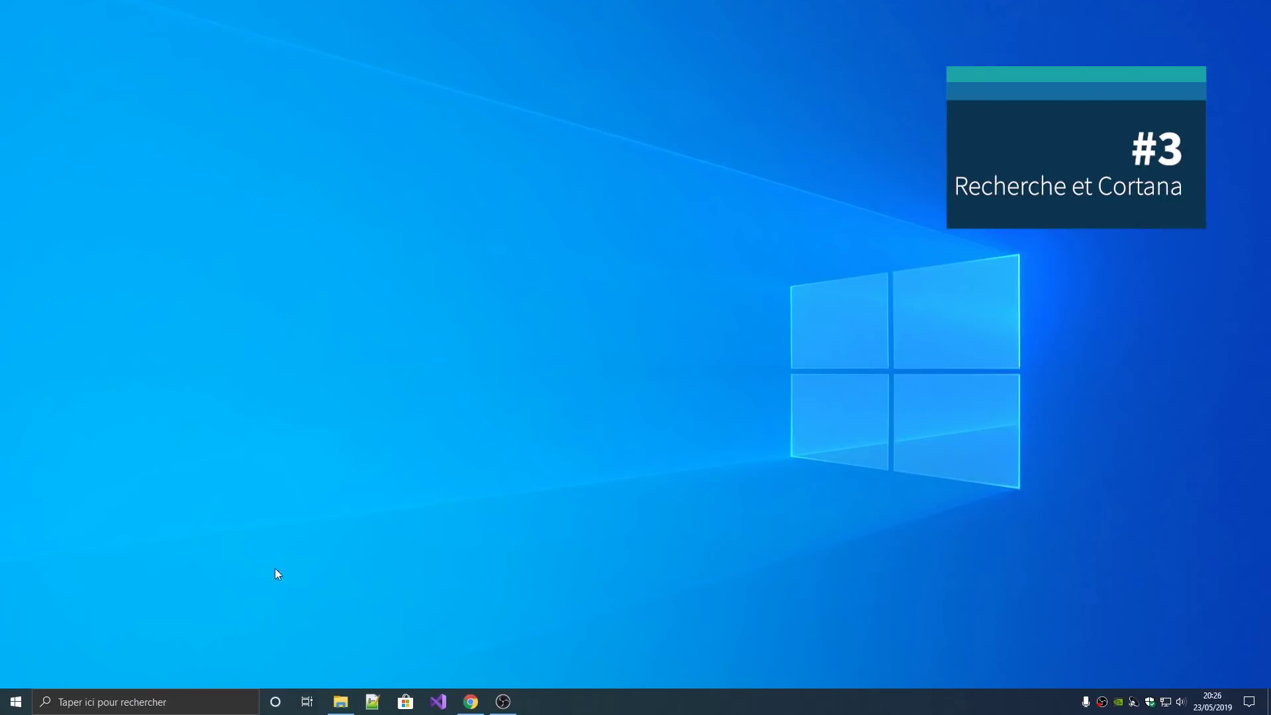
- Examine Windows Search across the Applications, Documents, Parametres and Web categories, returning to the Tout overview
left_click(132, 702)
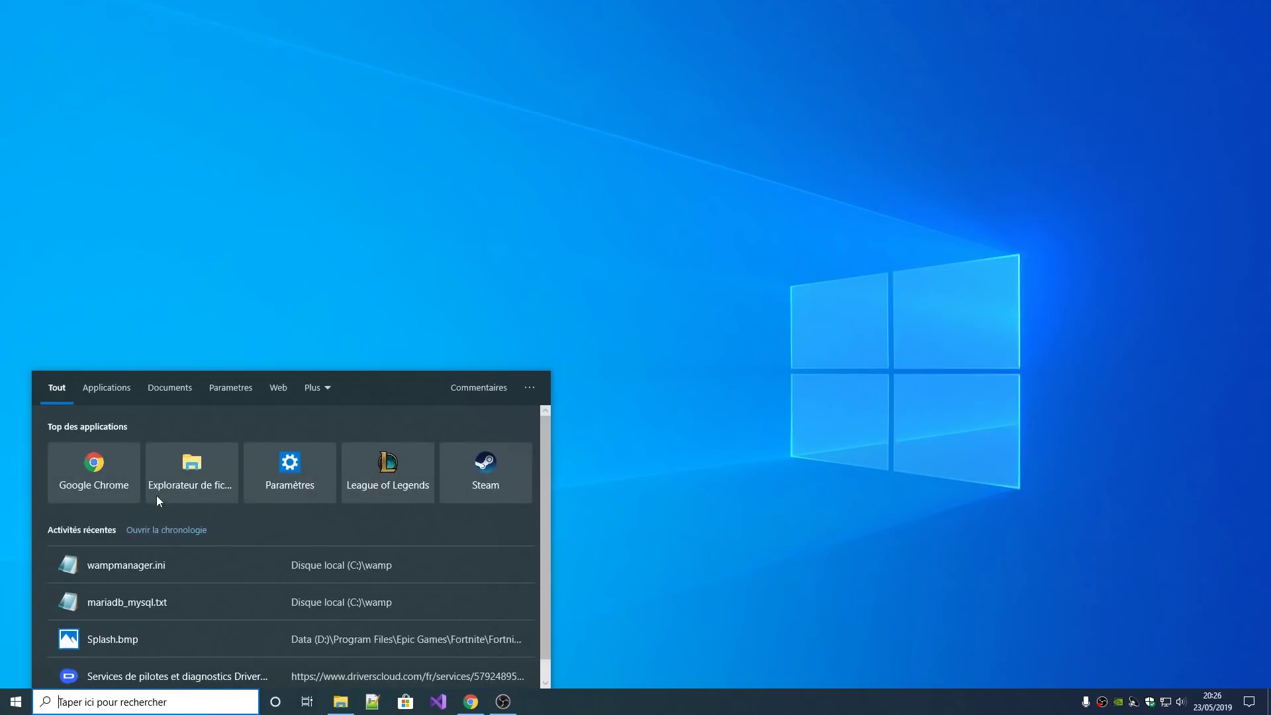
scroll(167, 532, "down", 1)
scroll(130, 426, "up", 1)
left_click(104, 387)
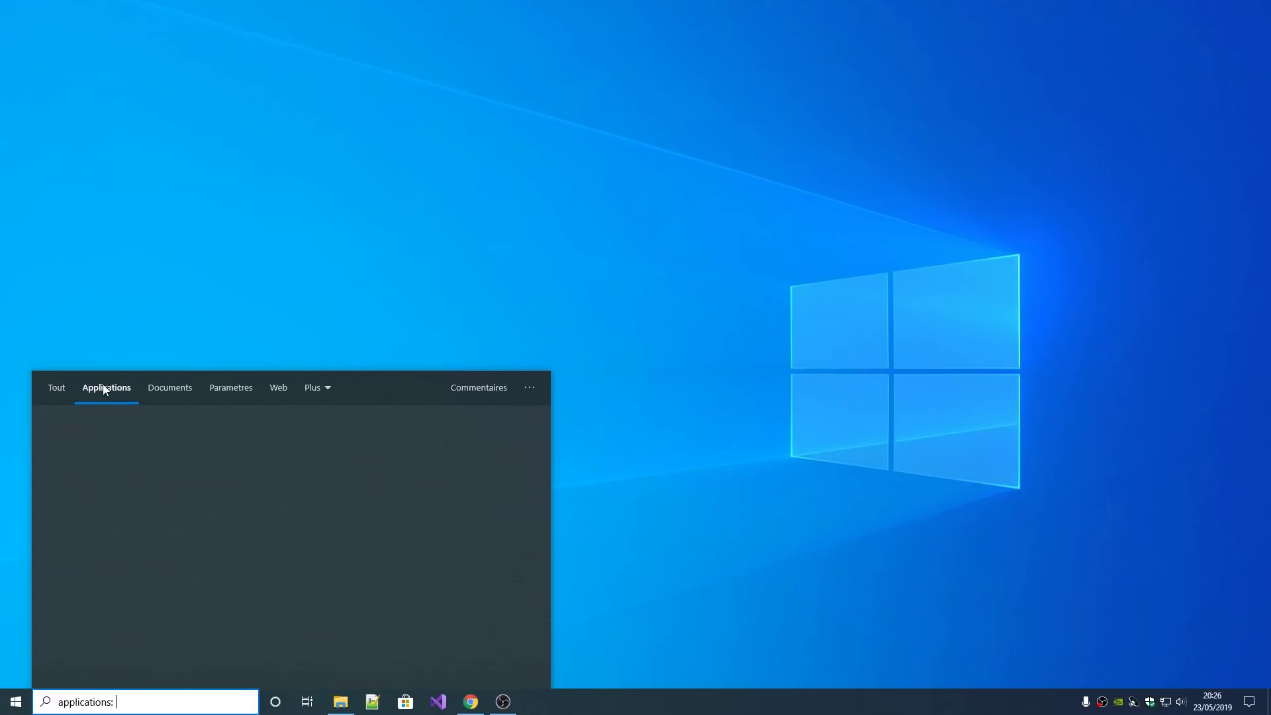
left_click(156, 387)
left_click(249, 394)
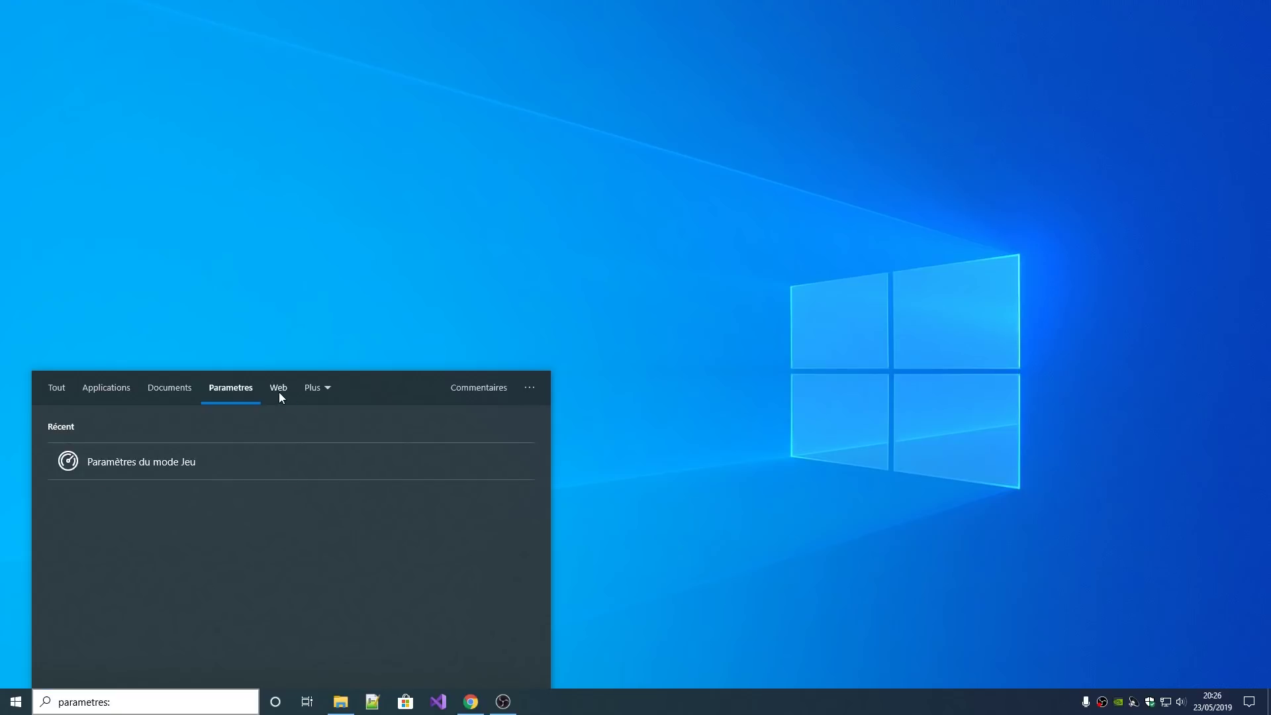
left_click(278, 390)
left_click(65, 389)
scroll(209, 618, "down", 1)
scroll(283, 622, "up", 1)
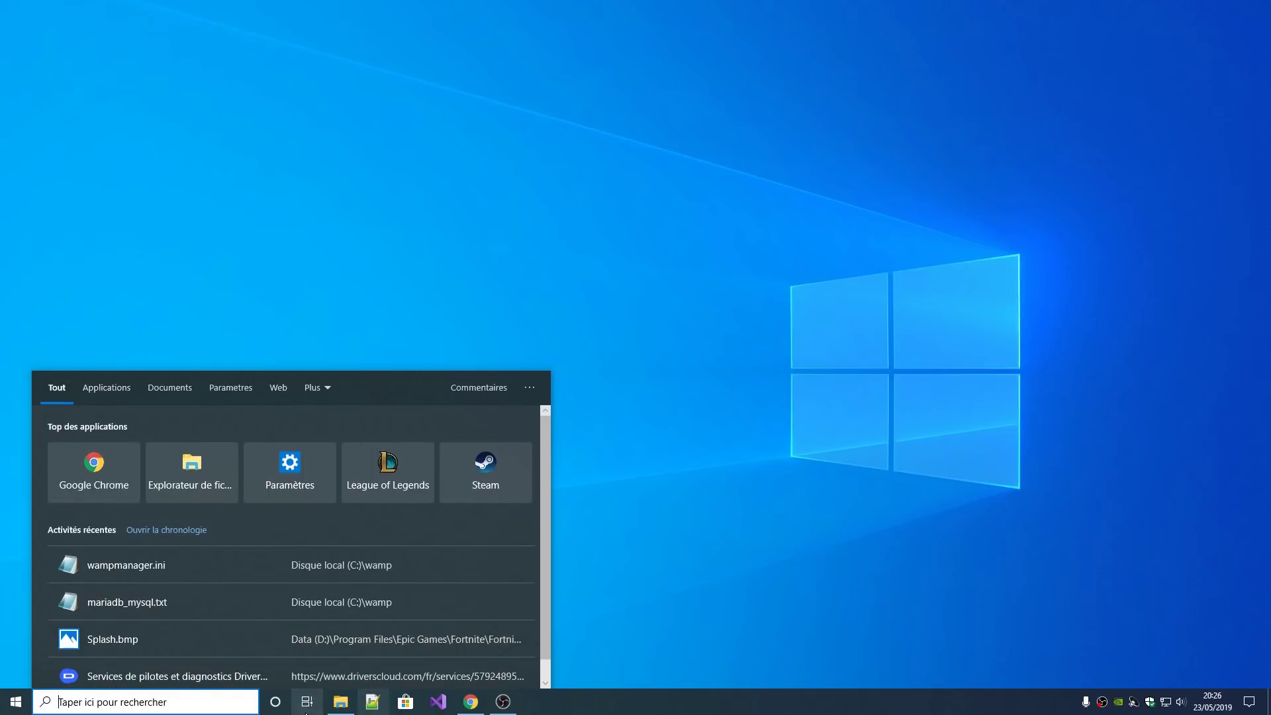
- Open Cortana, decline its permission request and acknowledge the reply
left_click(275, 702)
left_click(307, 622)
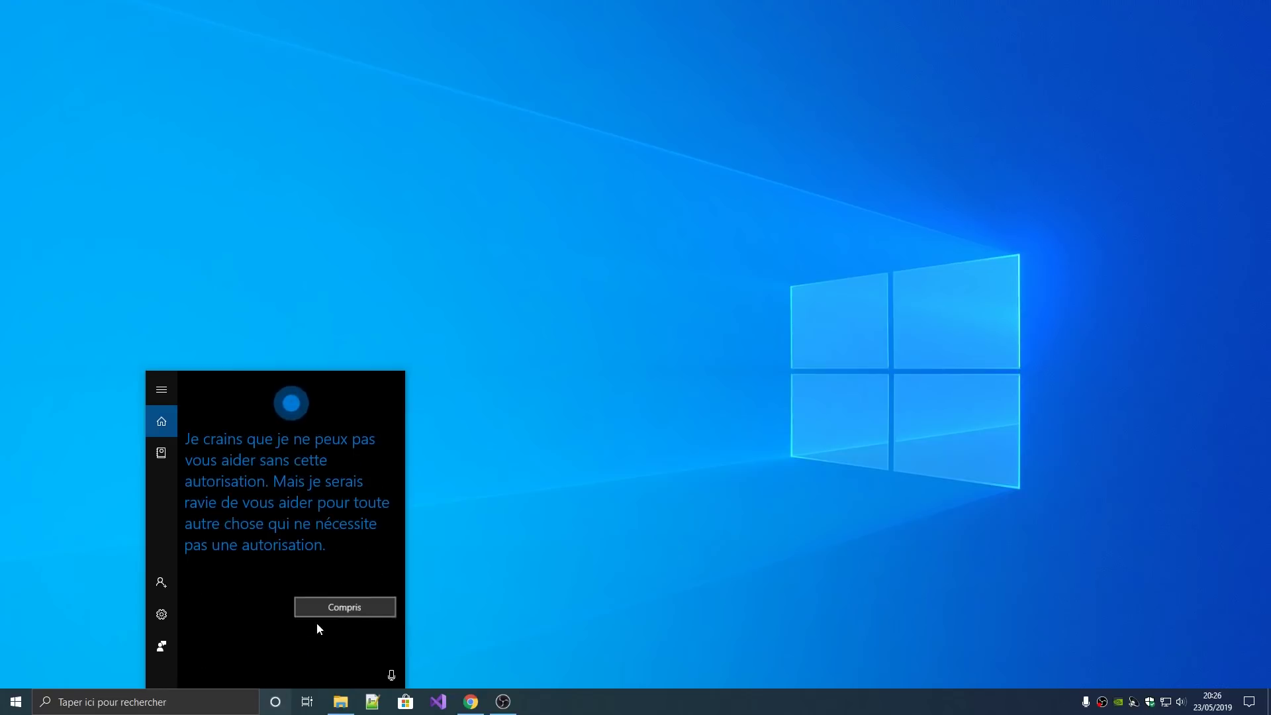
left_click(311, 607)
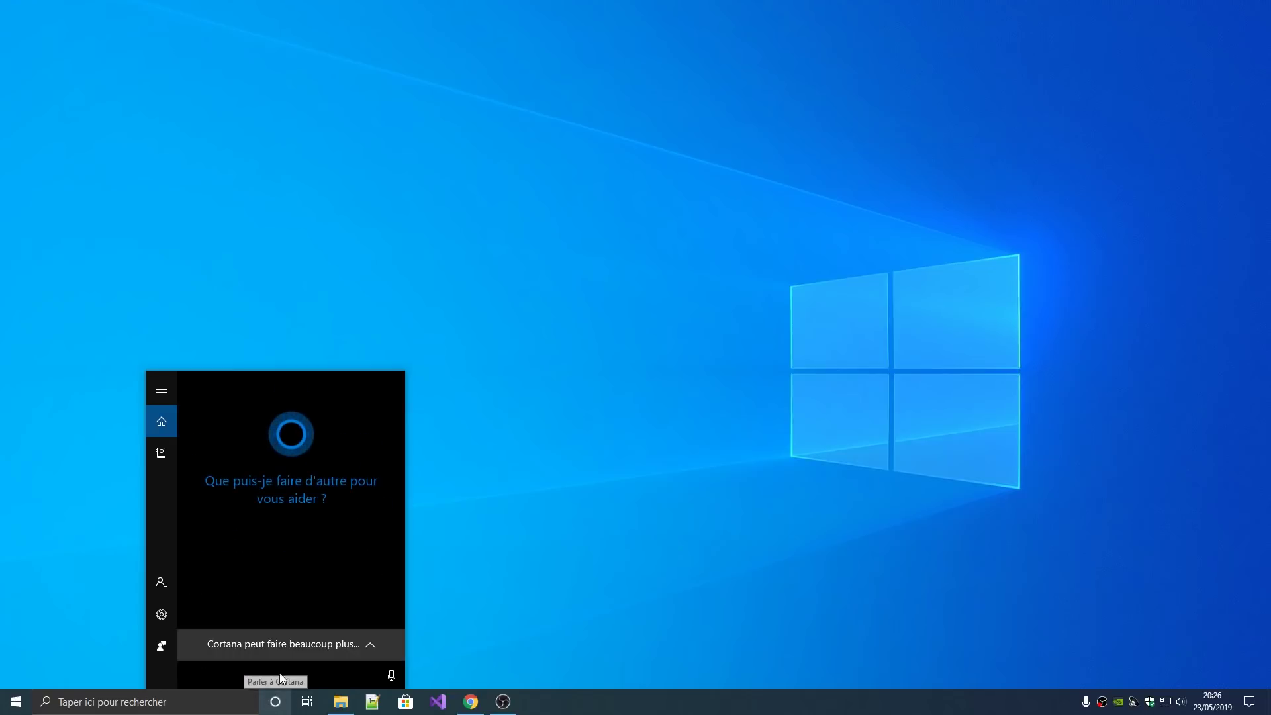
- Reopen Windows Search and look over the top applications and recent activities on its home view
left_click(218, 695)
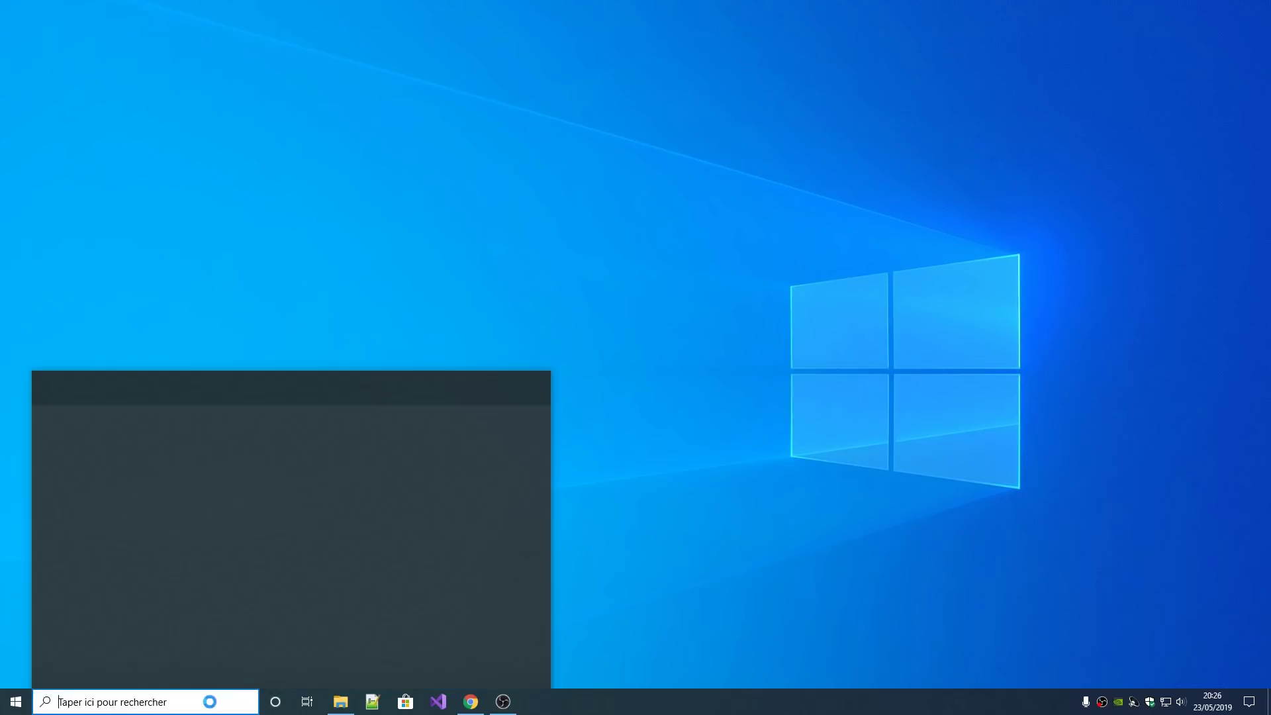
scroll(252, 607, "down", 1)
scroll(252, 606, "up", 1)
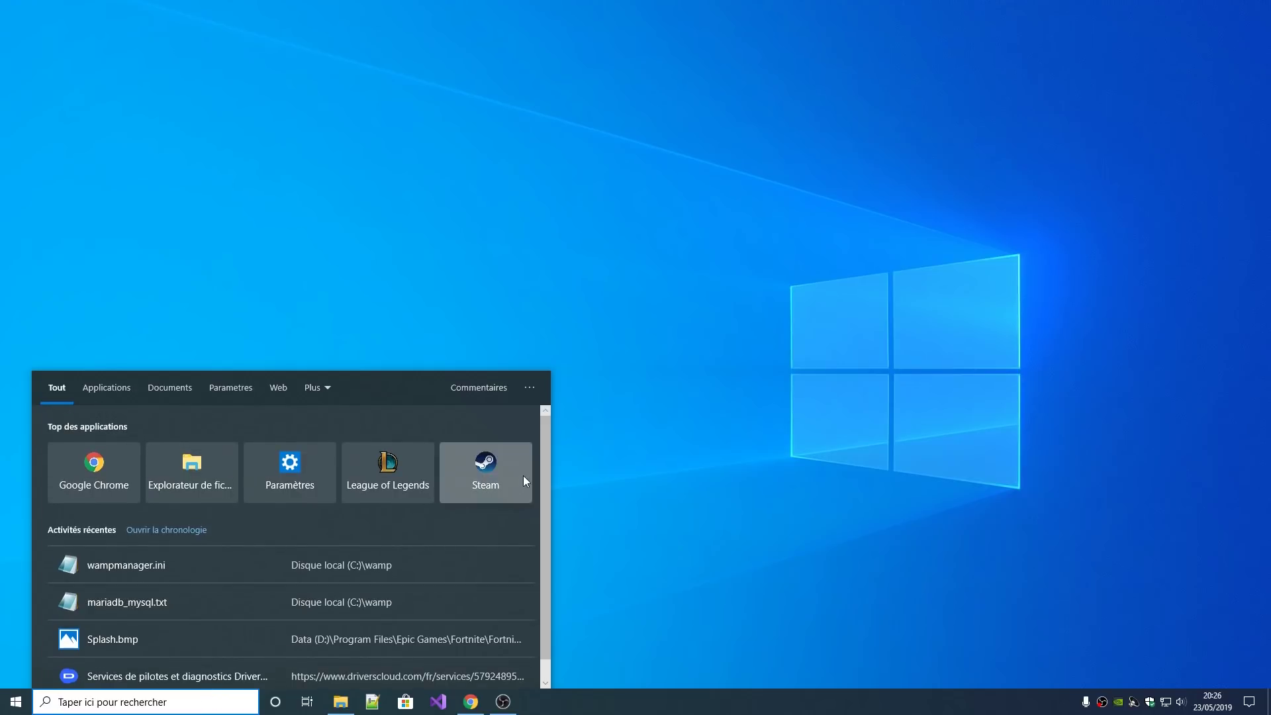
scroll(541, 466, "down", 1)
scroll(532, 498, "up", 1)
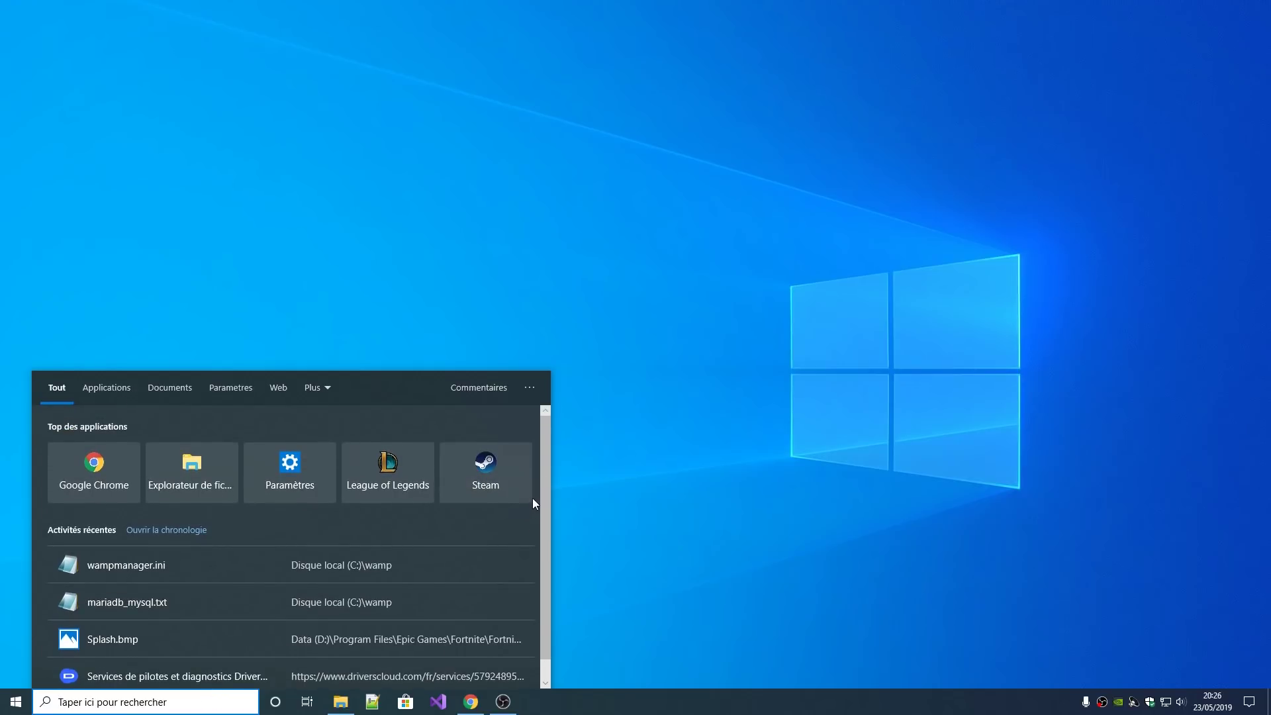
scroll(532, 497, "down", 1)
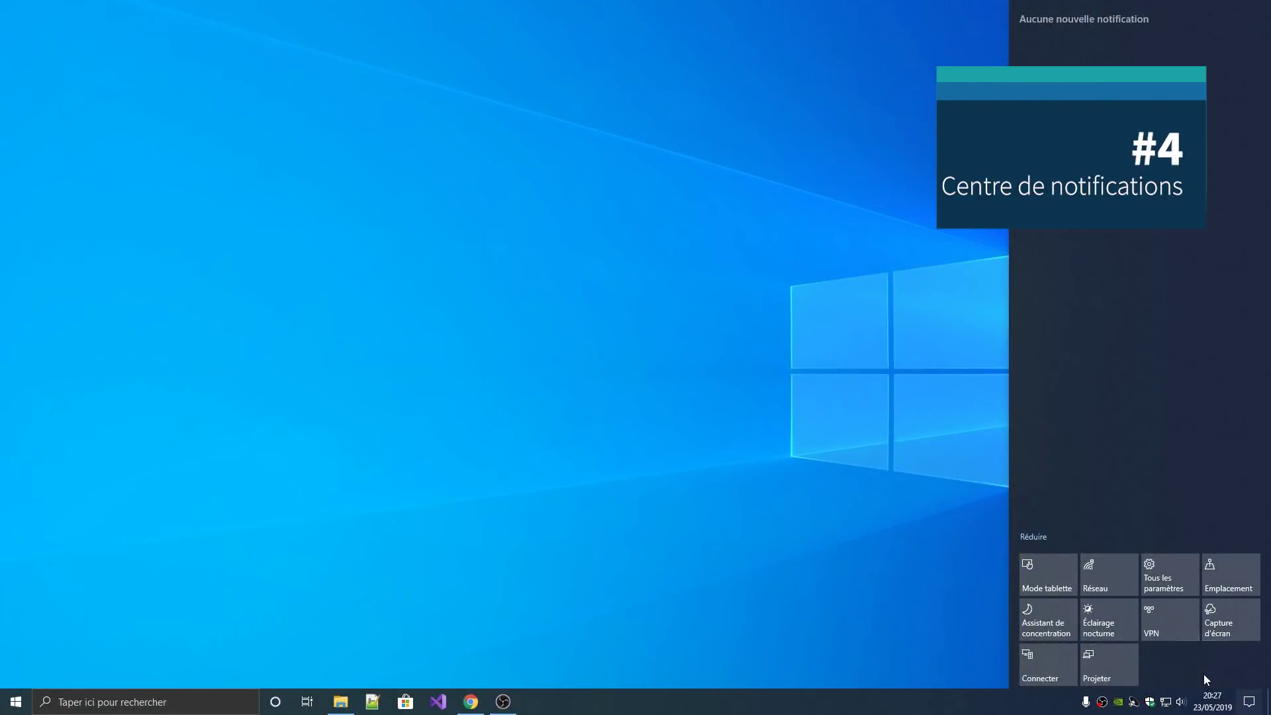
- Unpin the Projeter and Connecter quick actions from the notification centre, and collapse and re-expand the tile list
right_click(1127, 507)
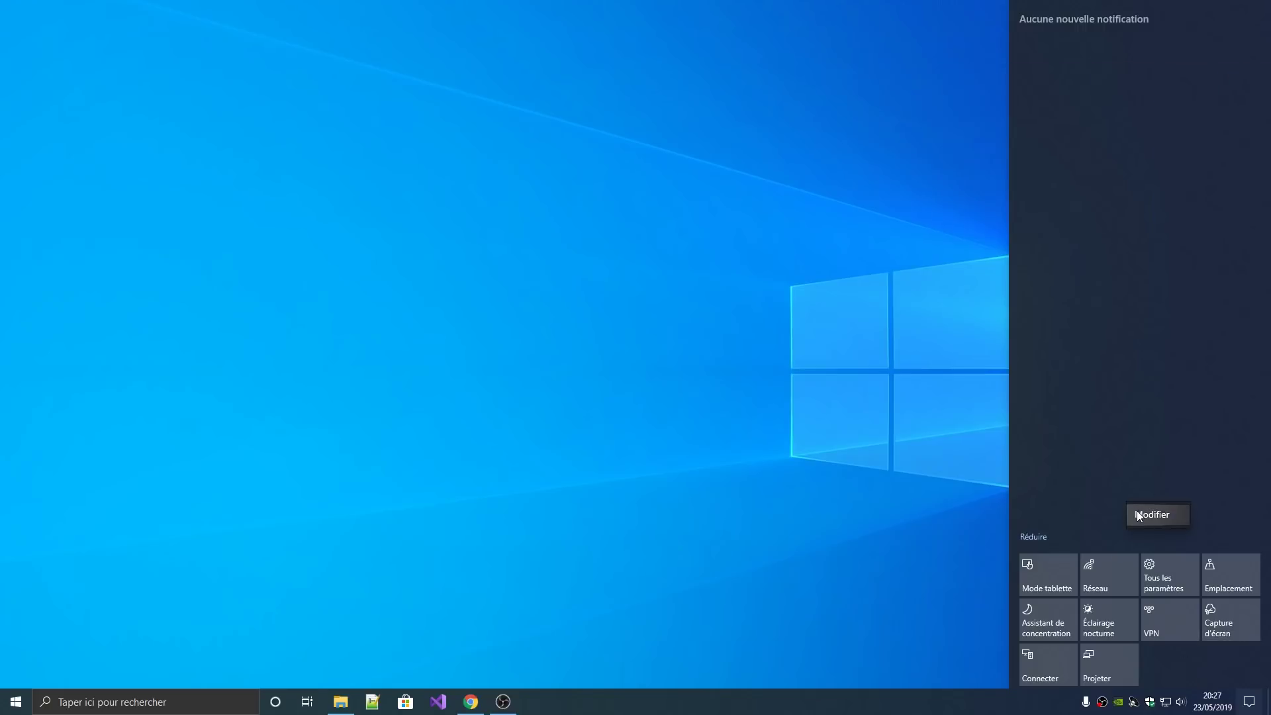
left_click(1137, 510)
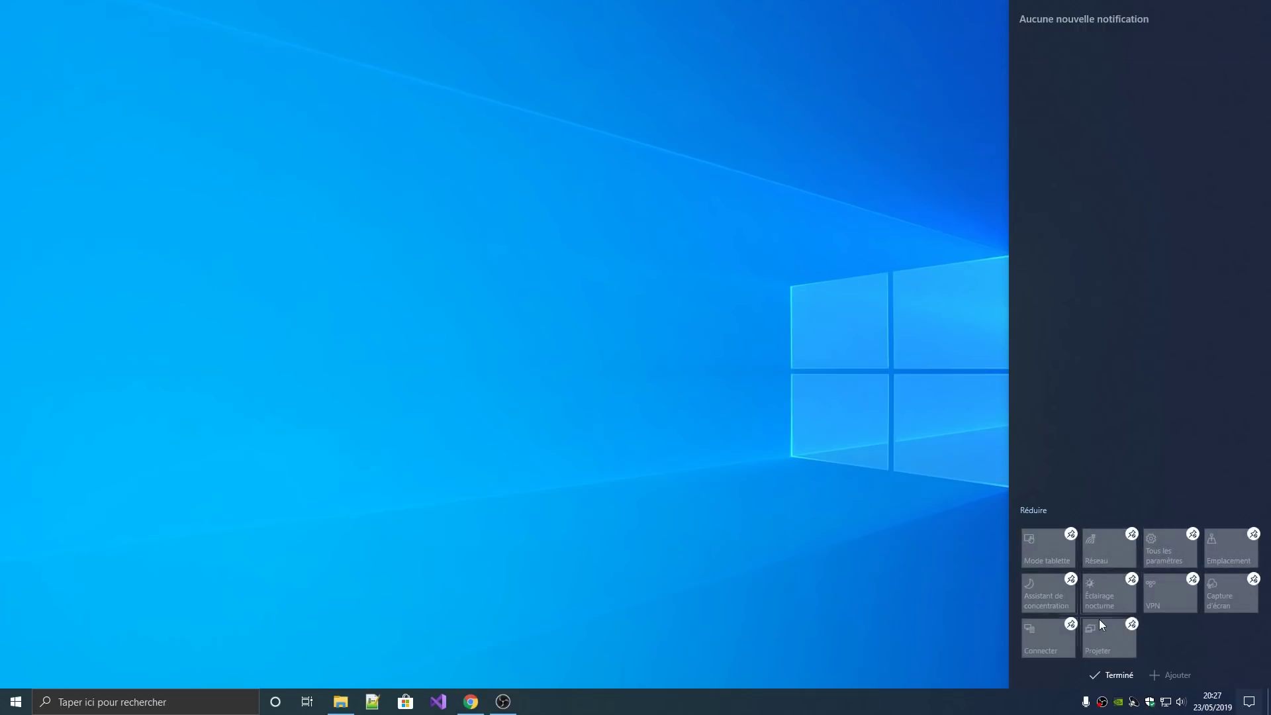
left_click(1131, 624)
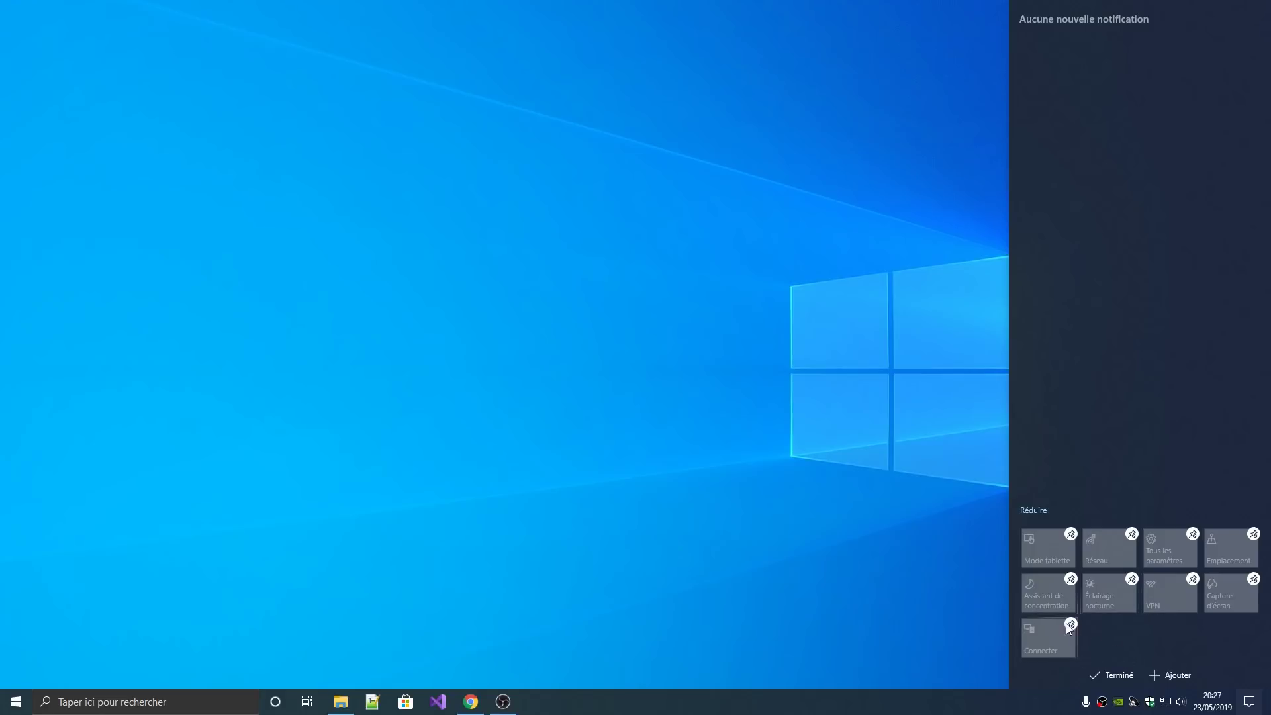
left_click(1070, 624)
left_click(1113, 674)
left_click(1041, 582)
left_click(1038, 625)
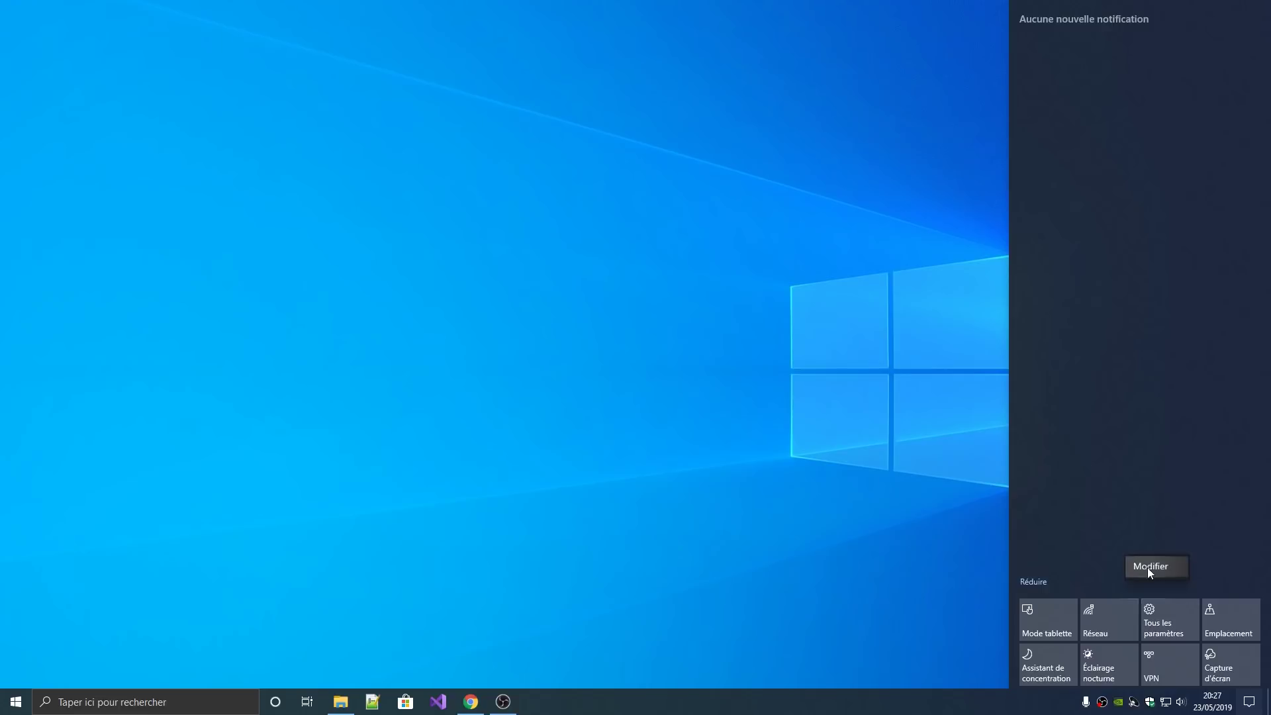
- Add the Connecter and Projeter quick actions back to the notification centre and finish editing
left_click(1149, 569)
left_click(1158, 669)
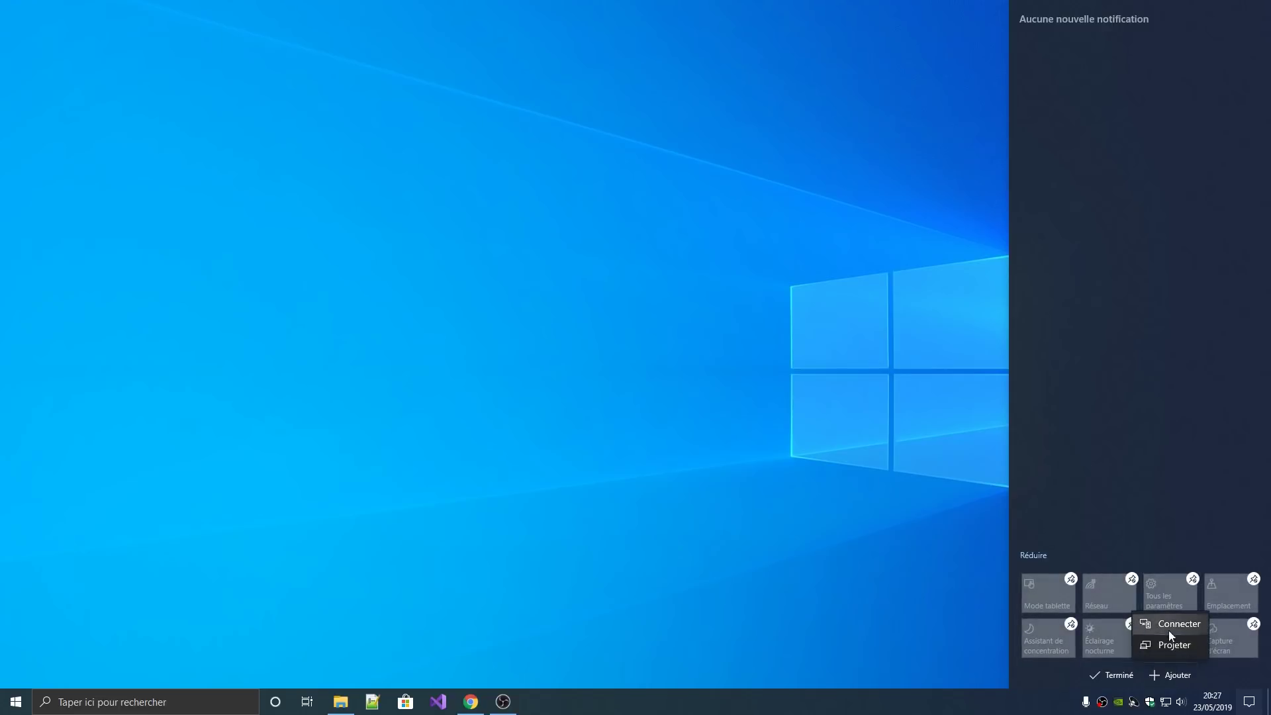
left_click(1169, 630)
left_click(1159, 669)
left_click(1169, 641)
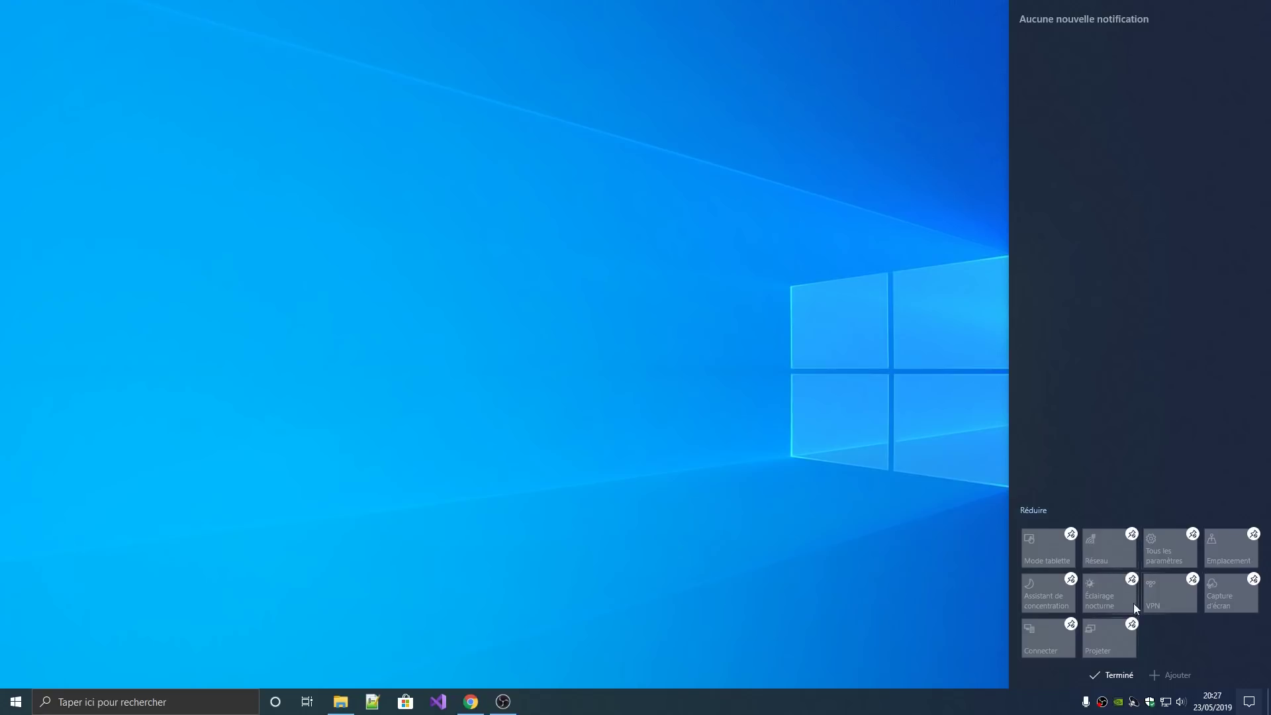
left_click(1114, 670)
- Check the context options of the Éclairage nocturne and Réseau quick actions, entering and leaving quick-action editing from the former
right_click(1122, 629)
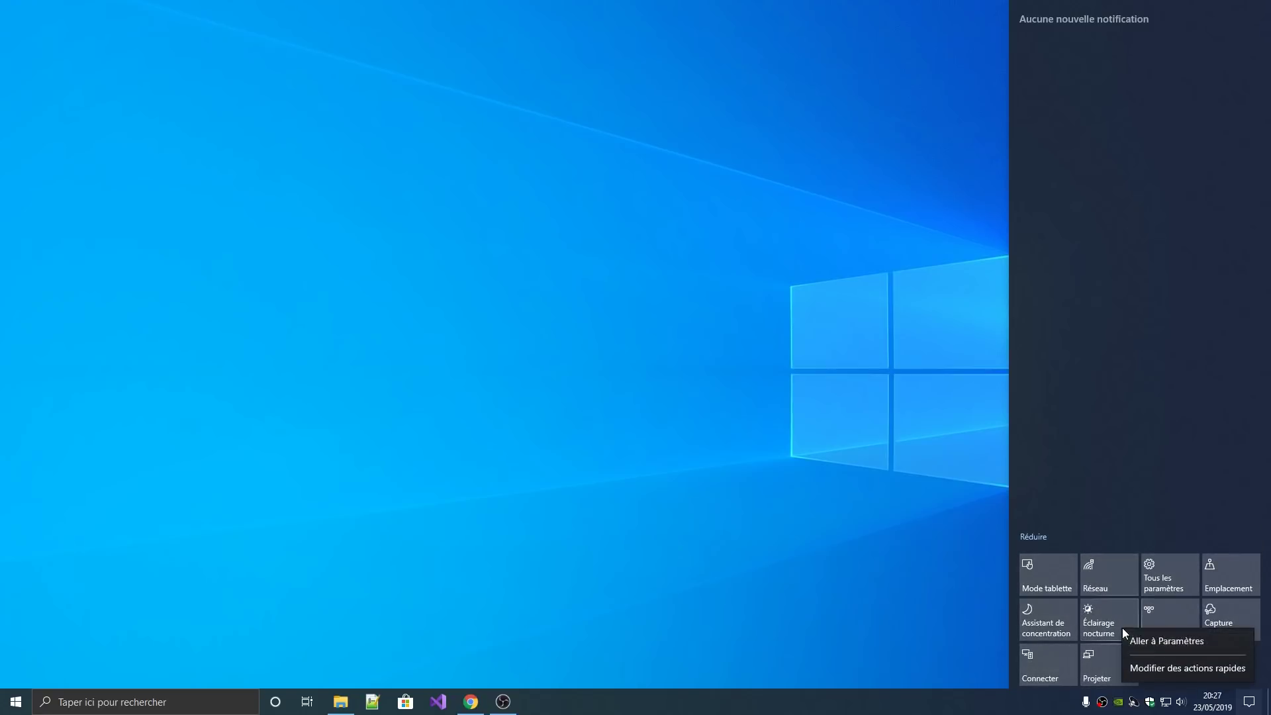
left_click(1137, 666)
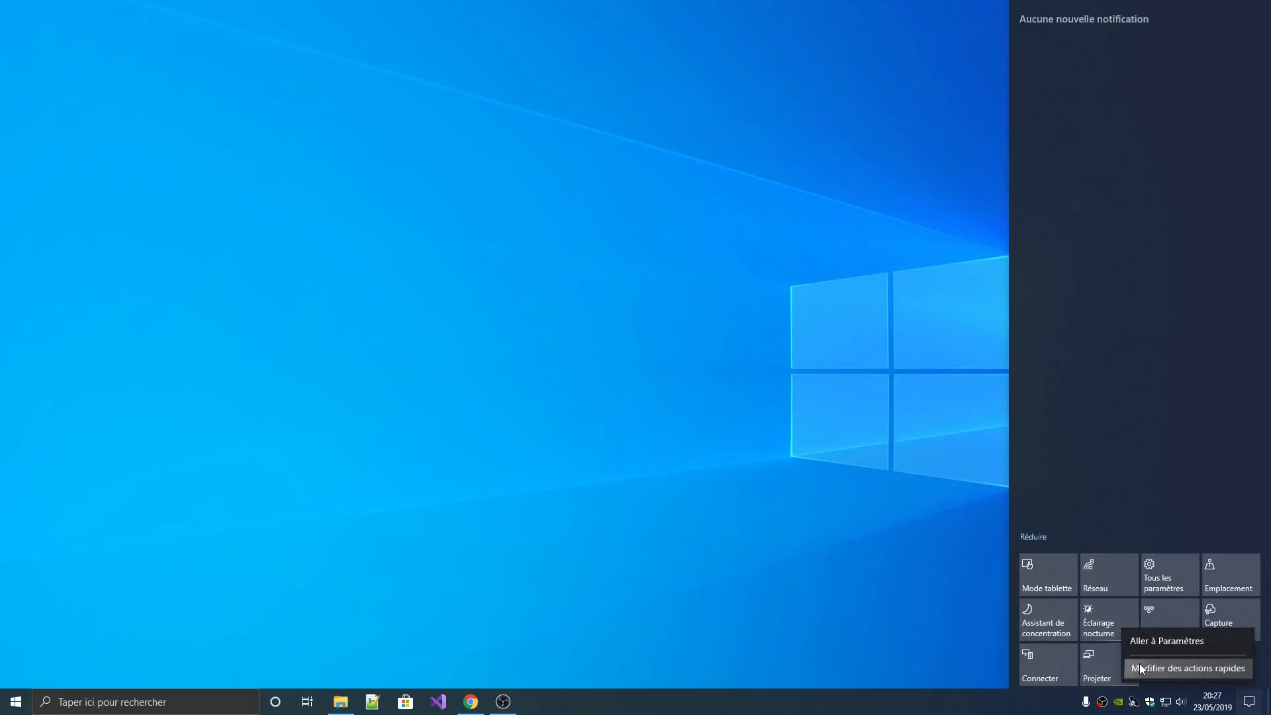
left_click(1106, 674)
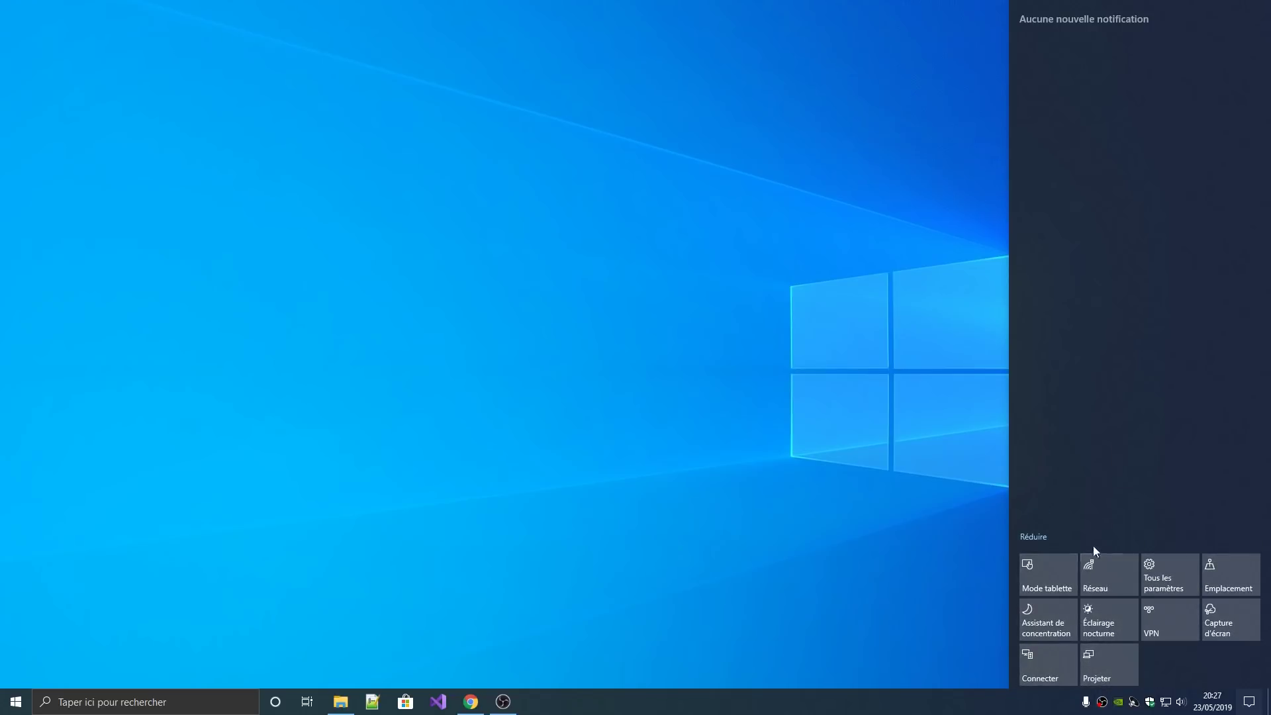
right_click(1099, 573)
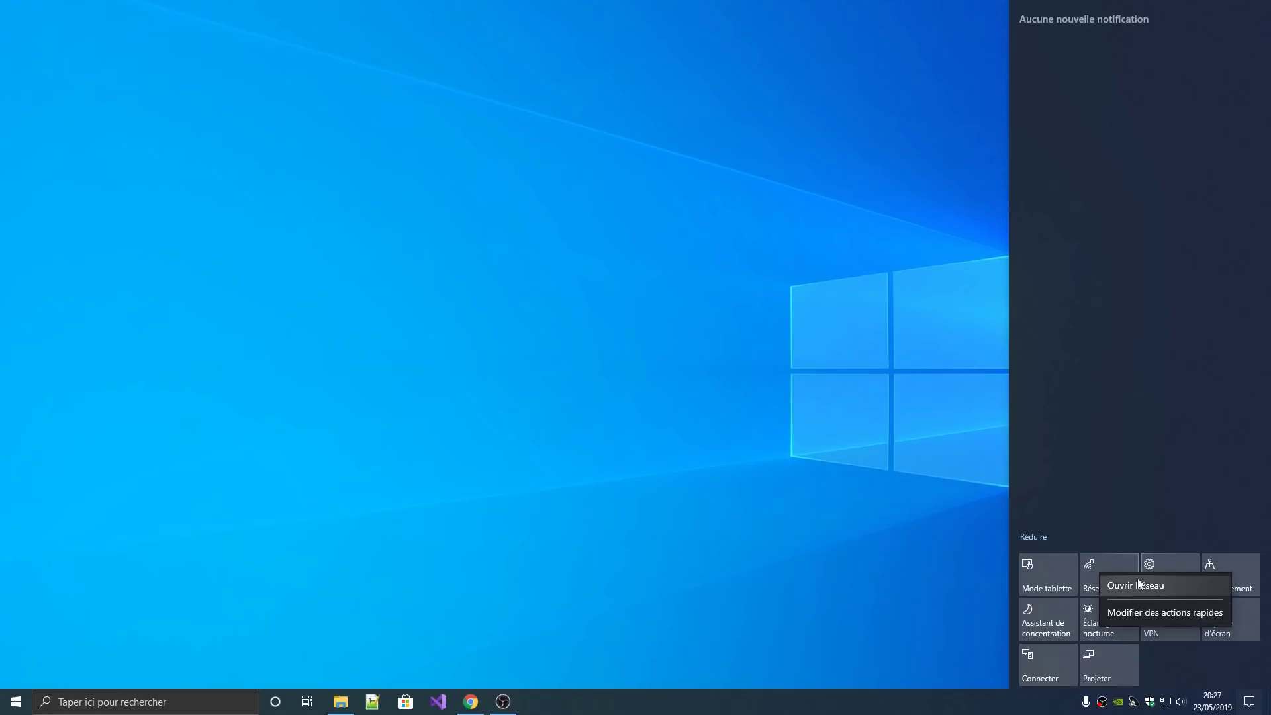
right_click(1155, 585)
right_click(1146, 609)
right_click(1147, 608)
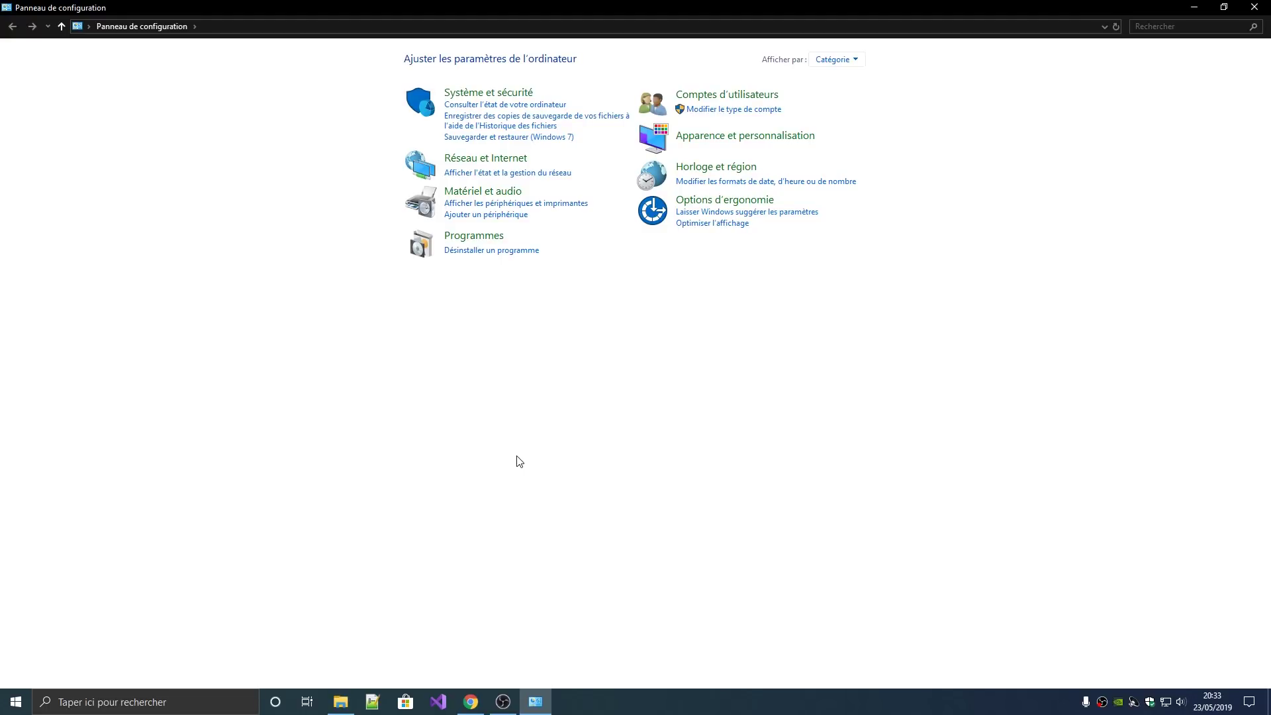
- Open the option to turn Windows features on or off from the Programmes section of the Control Panel
left_click(474, 237)
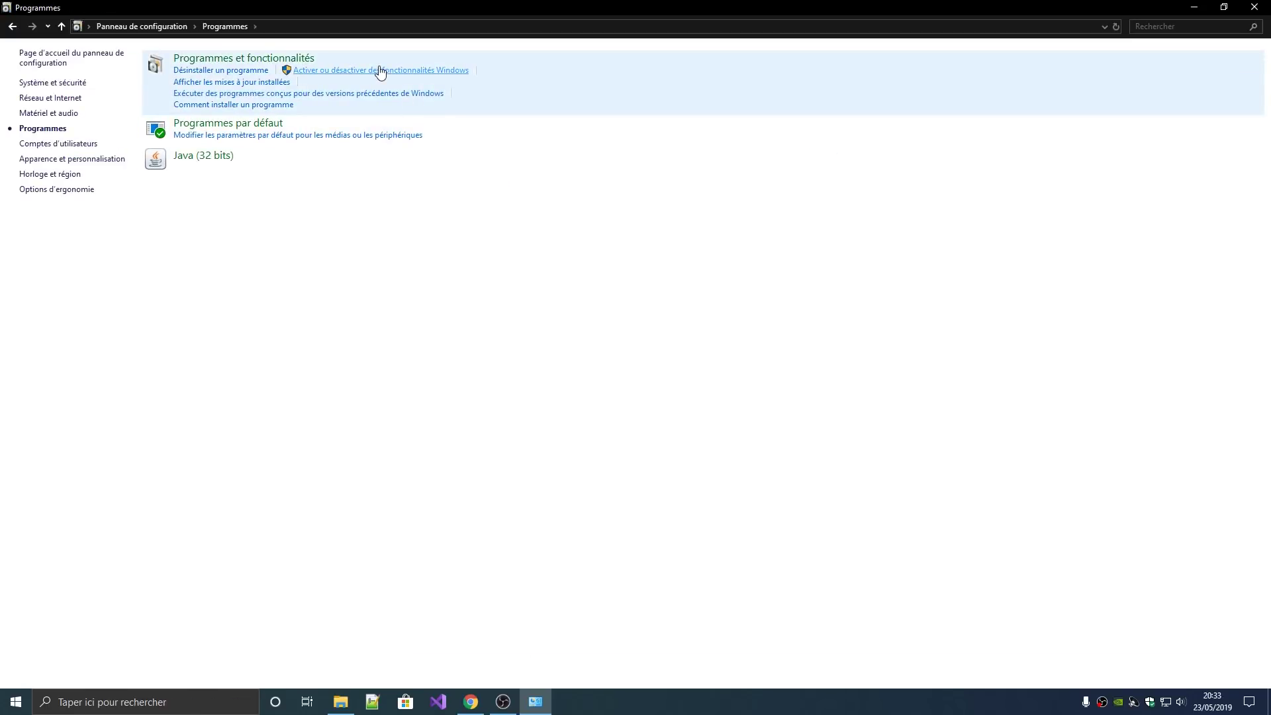
left_click(380, 70)
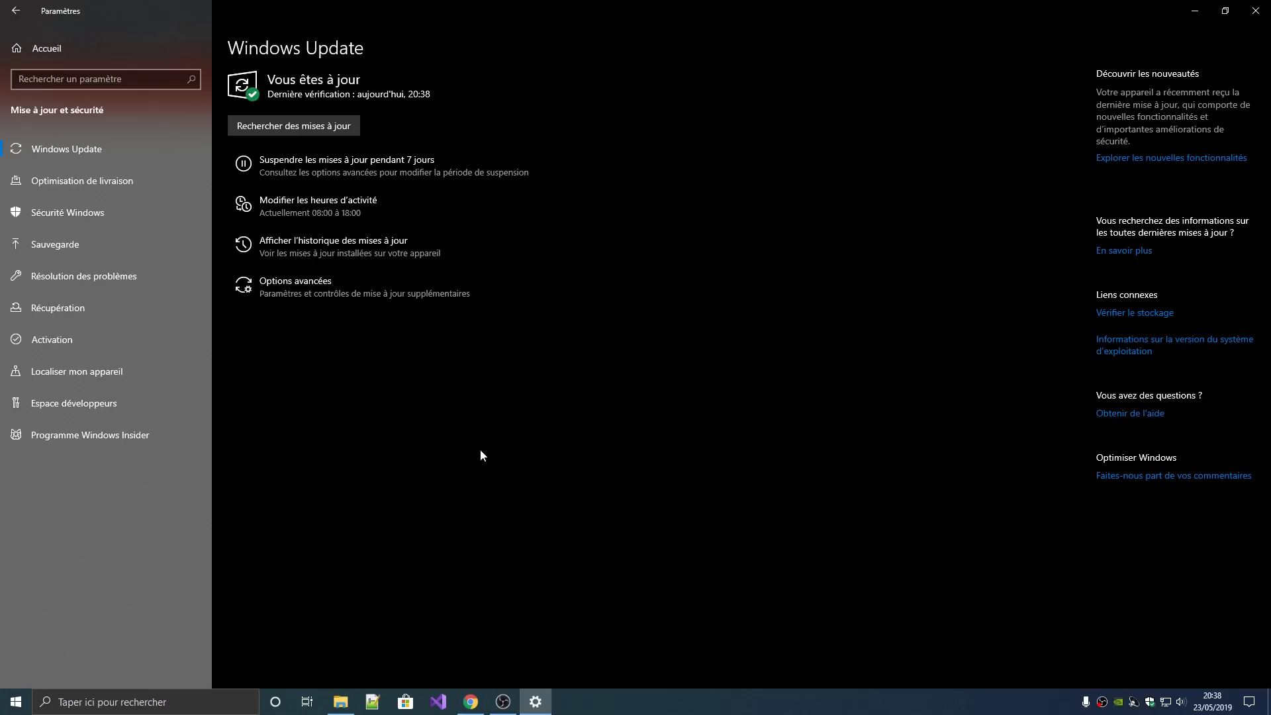
- Open the advanced options of Windows Update
left_click(415, 298)
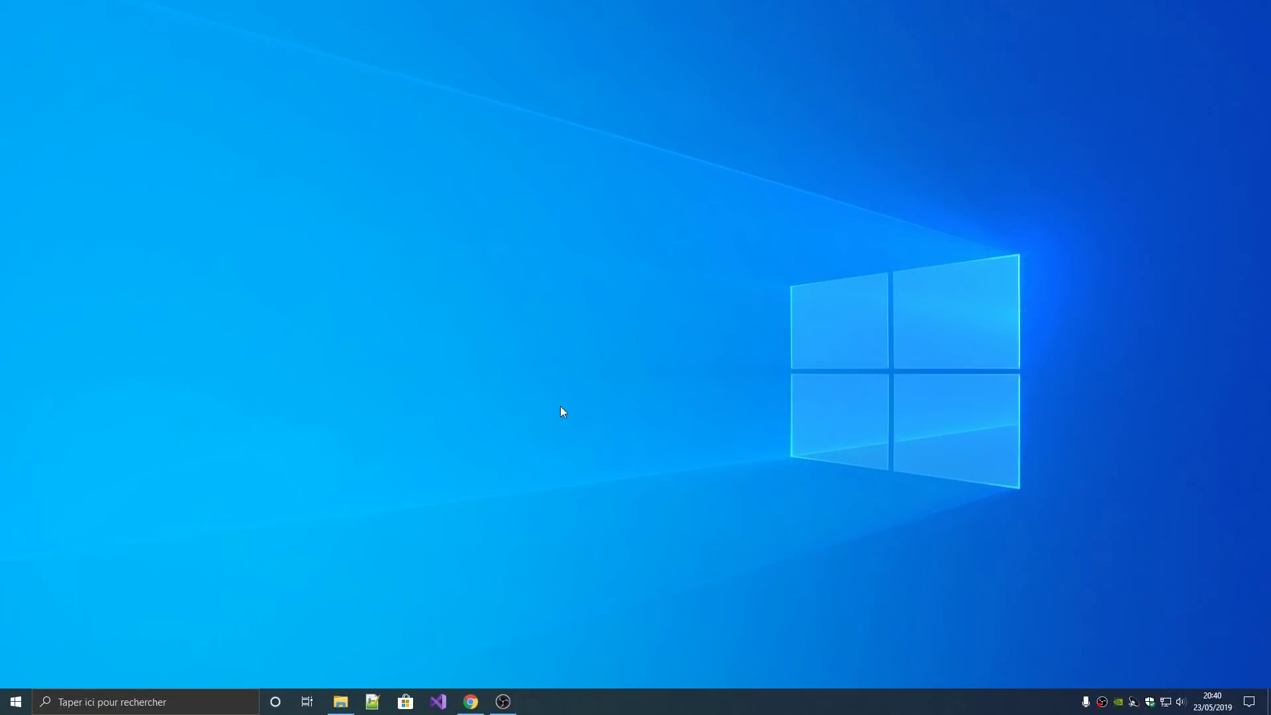
- Open the Polices page in the Personnalisation section of the Windows settings
left_click(16, 700)
left_click(14, 649)
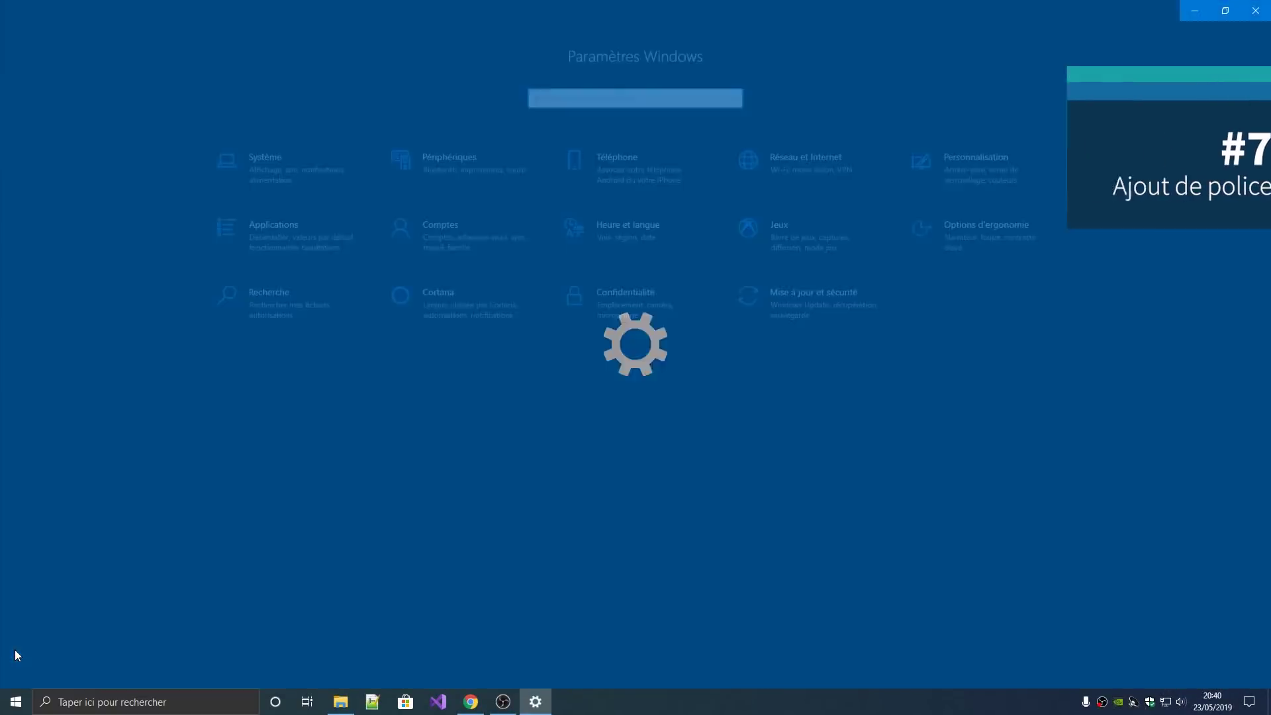
left_click(987, 168)
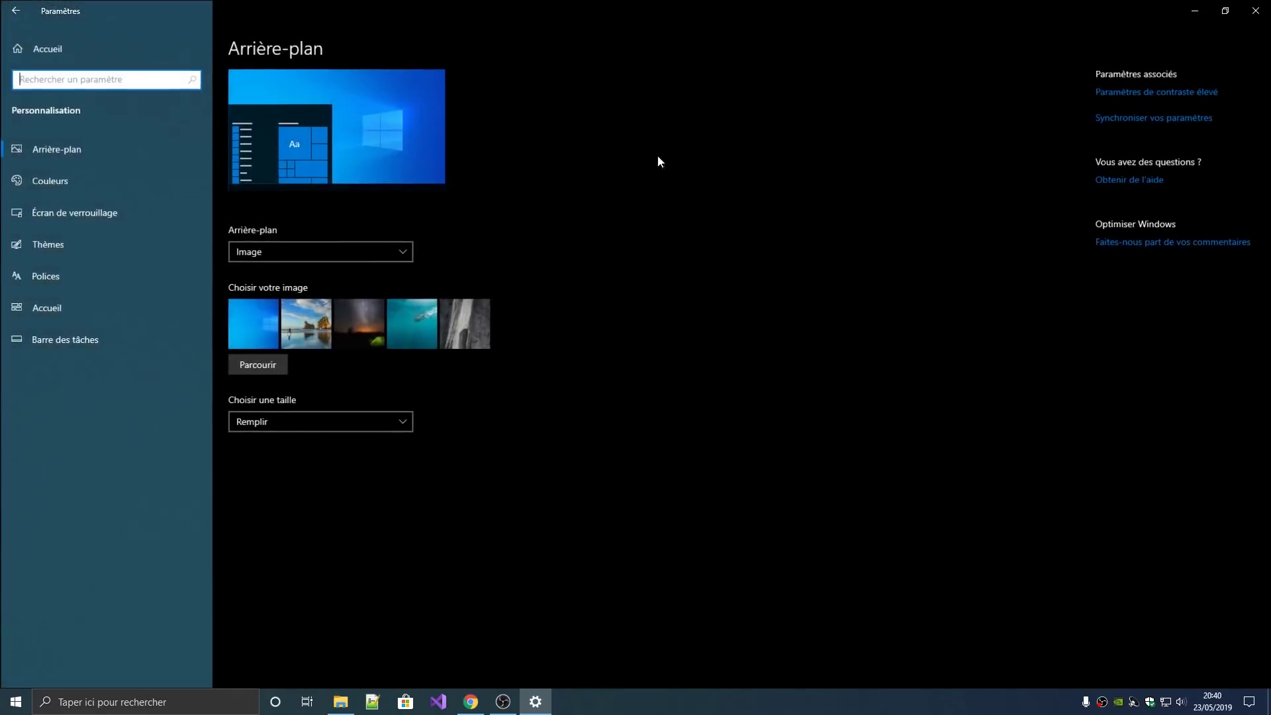
left_click(148, 283)
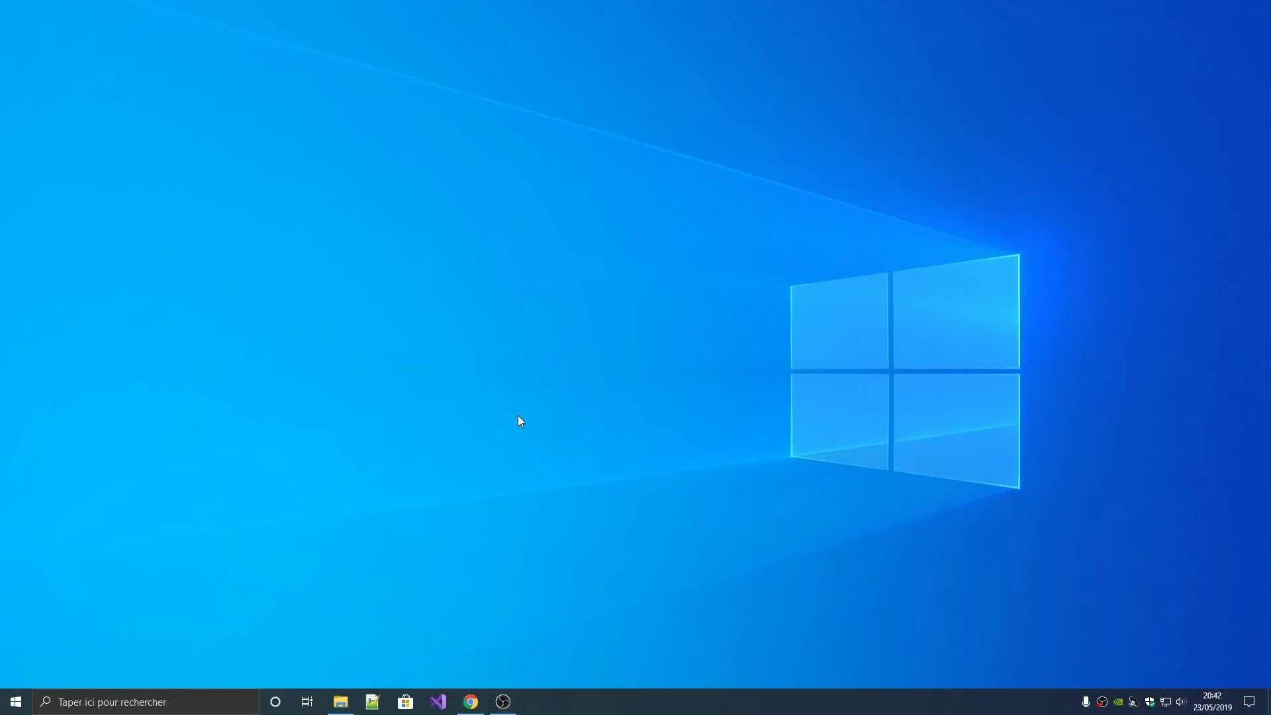
- Open the Presse-papiers page in the Système settings and display the clipboard history
left_click(16, 700)
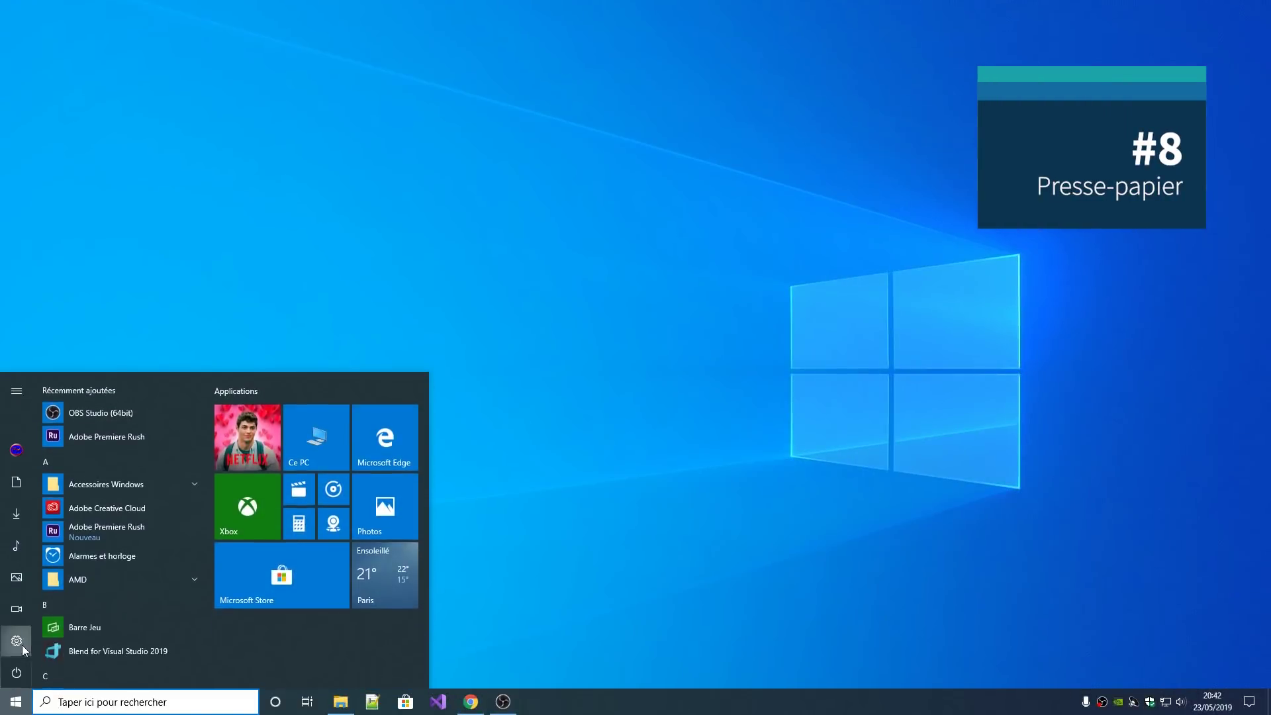
left_click(16, 645)
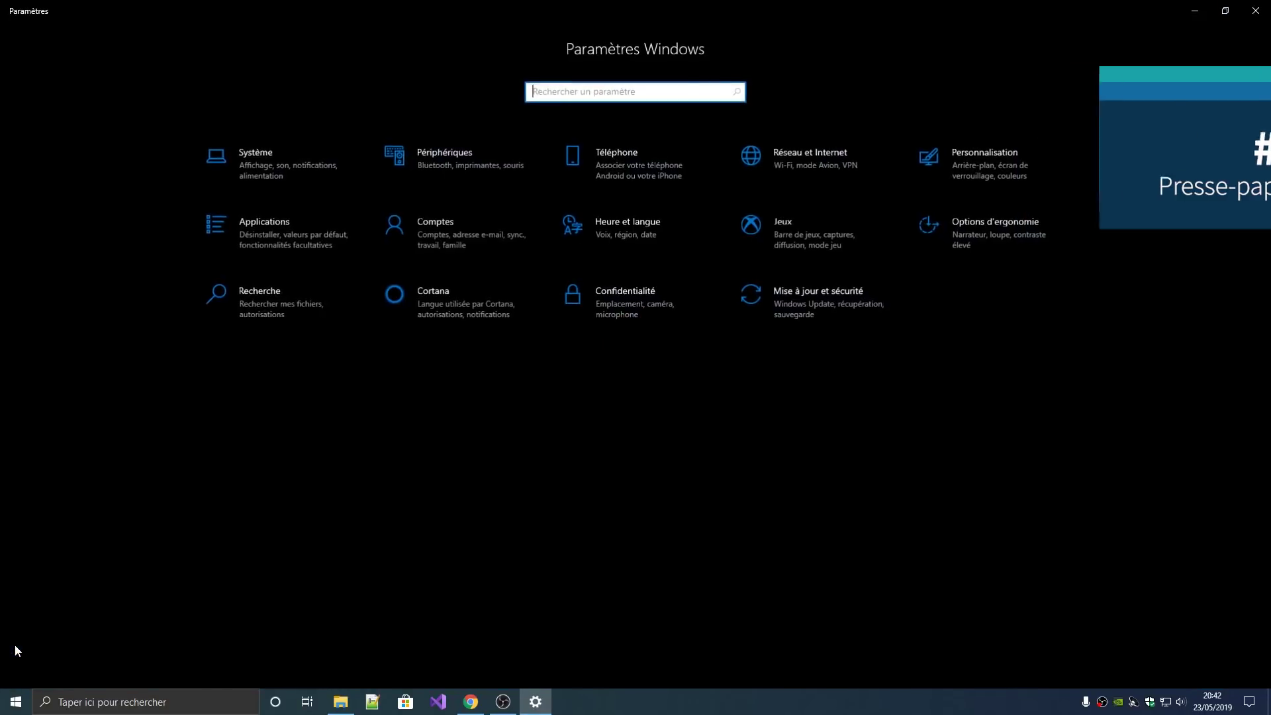
left_click(265, 168)
left_click(78, 468)
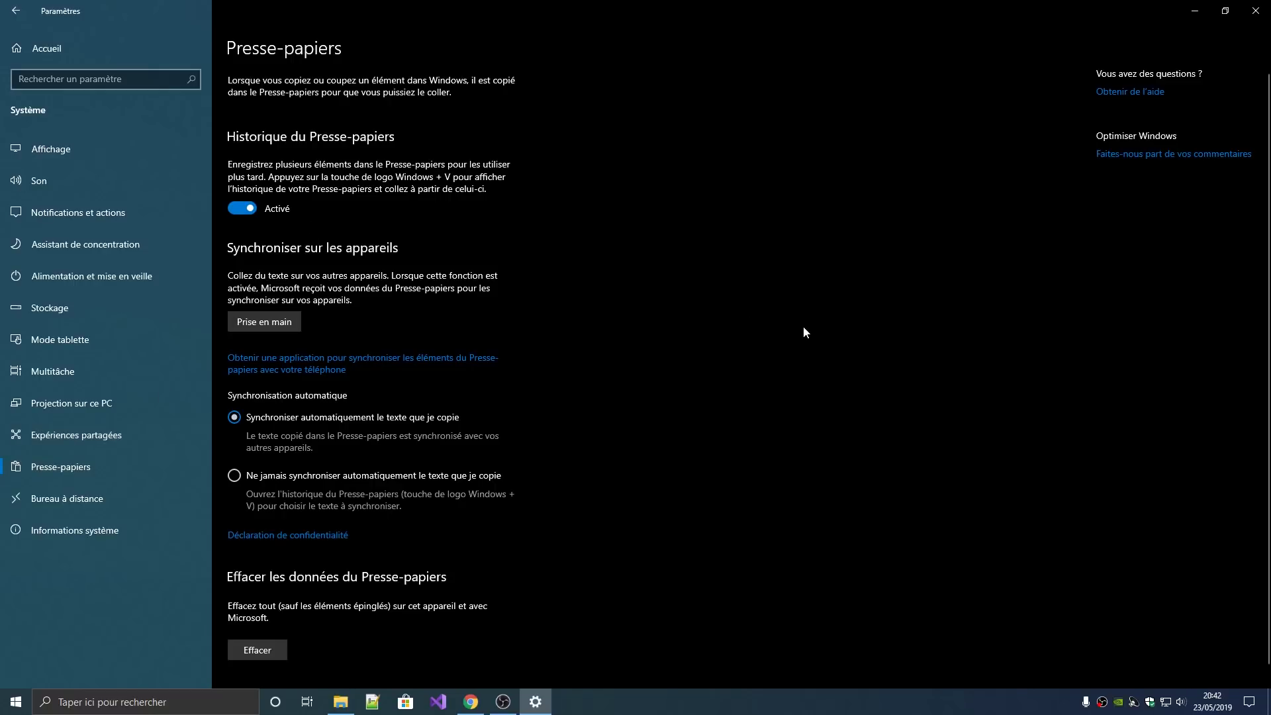
key("super+v")
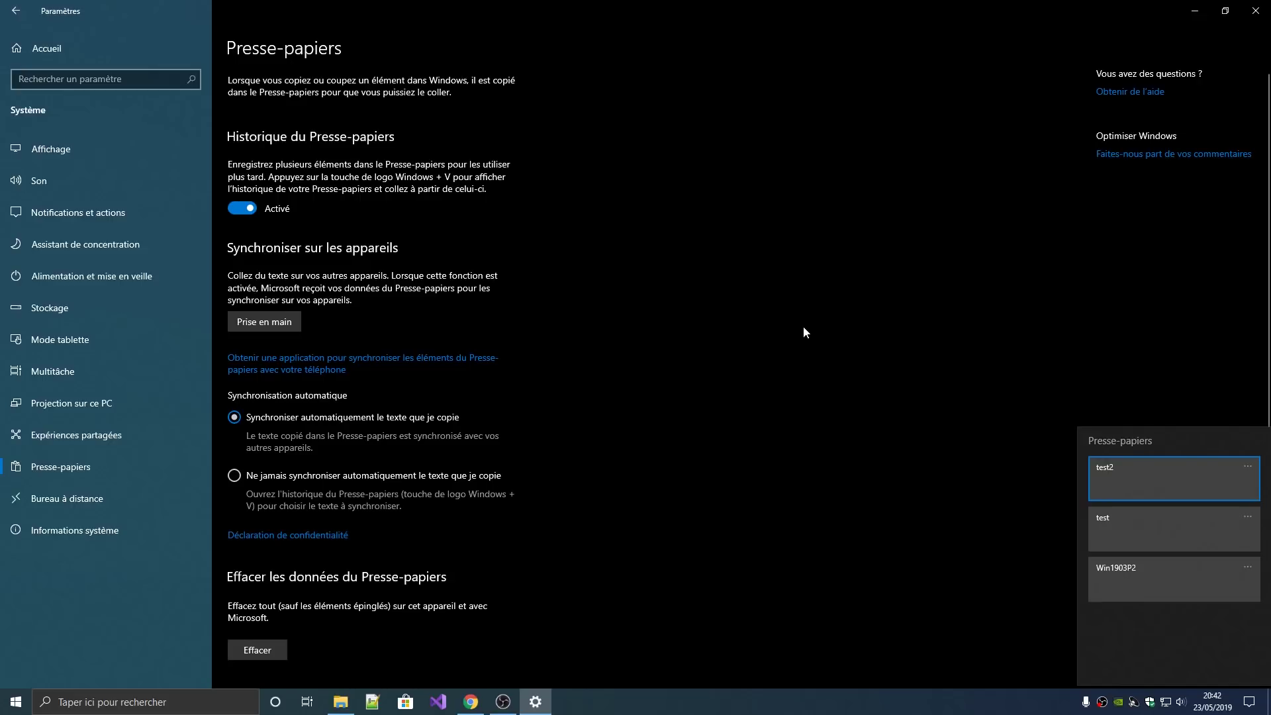